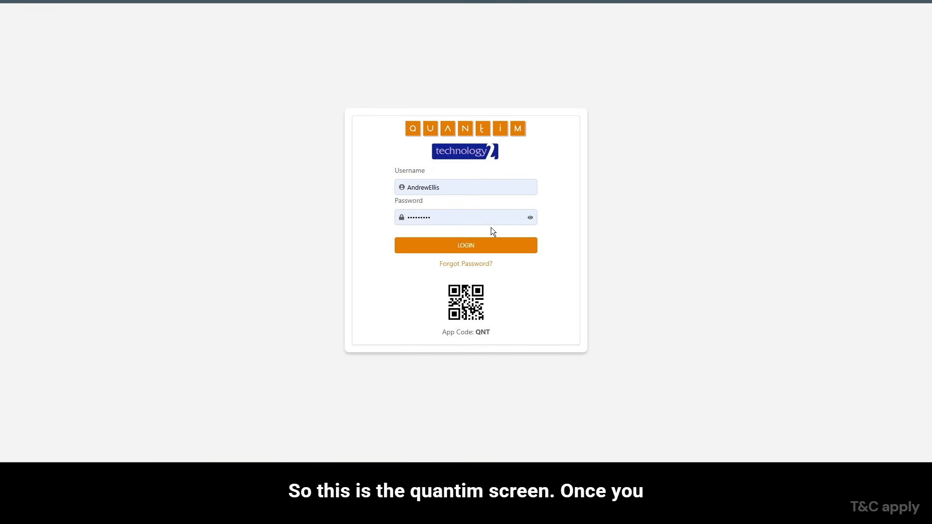
- Log in with the prefilled credentials and start adding a new job from the job details list
click(474, 250)
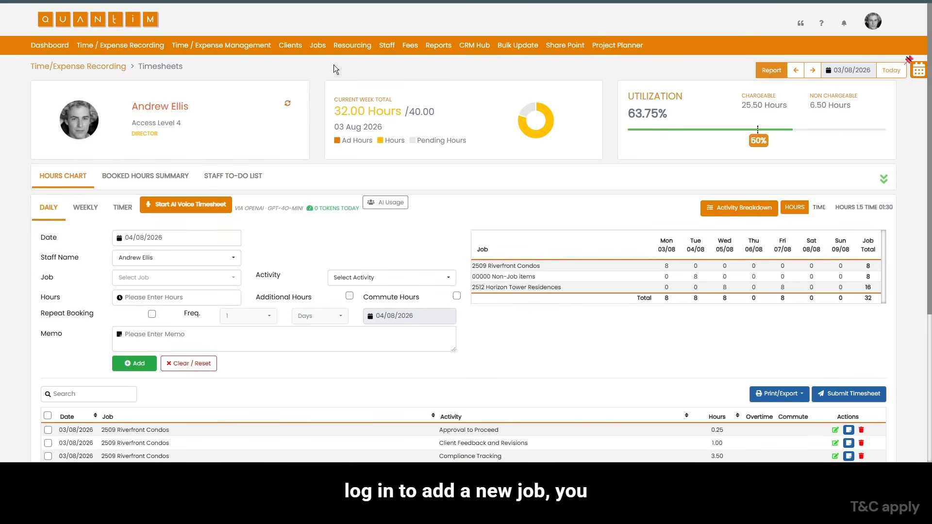
click(318, 46)
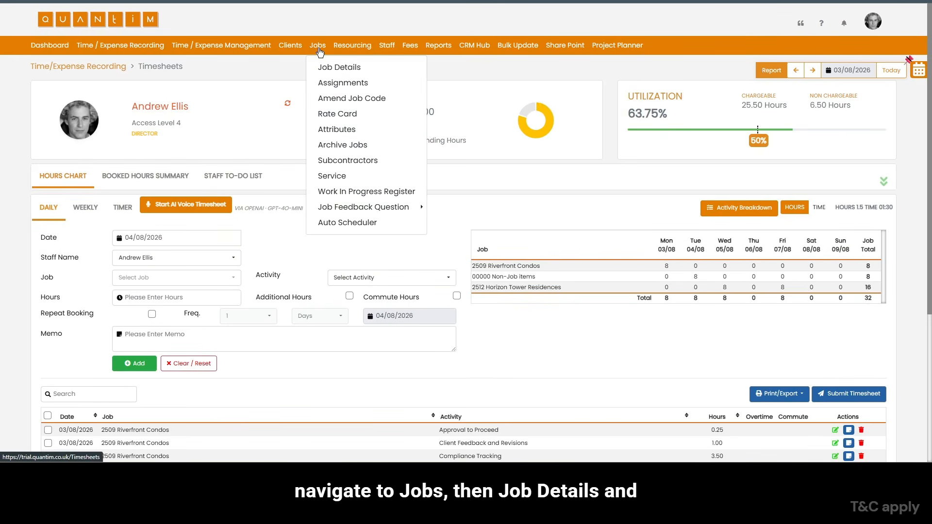
click(347, 69)
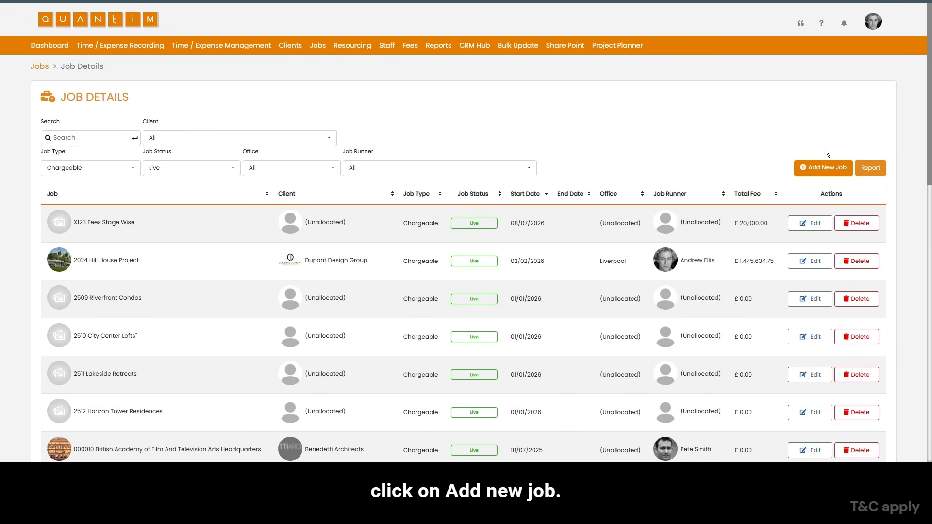
click(827, 169)
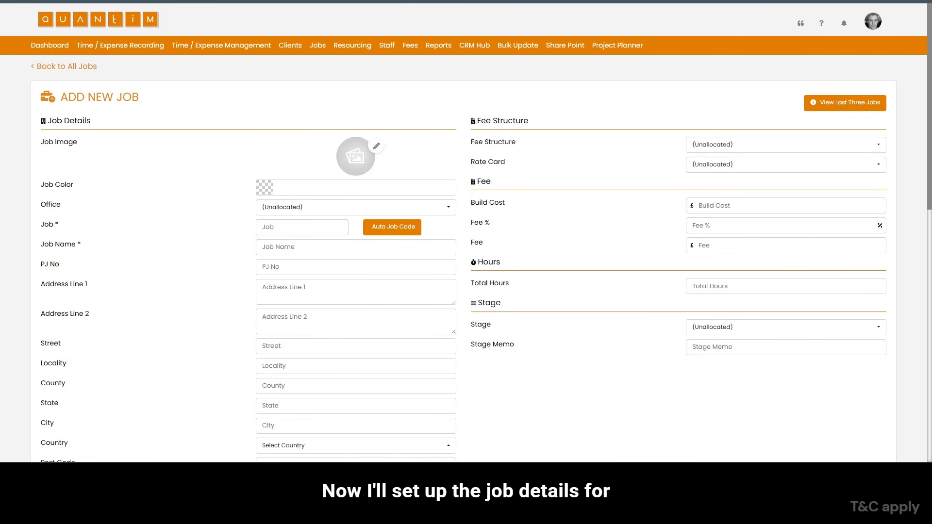
- Assign the new job to the Liverpool office, with job code 2026 and job name Lakeside Villa
click(284, 207)
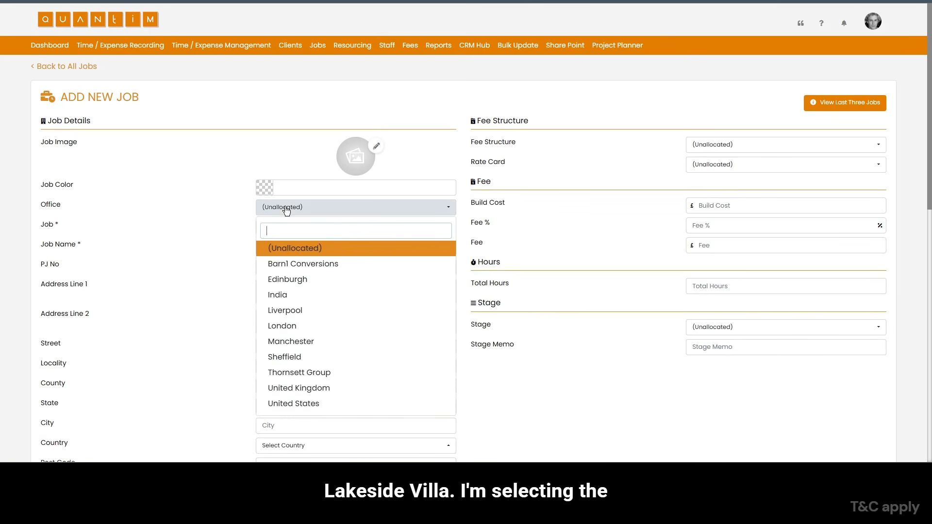
click(294, 315)
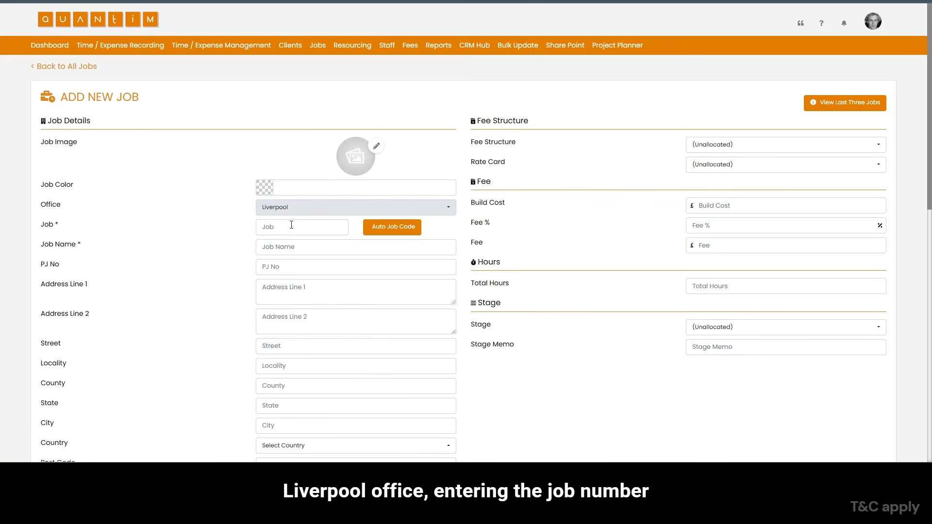
click(285, 227)
text(2026)
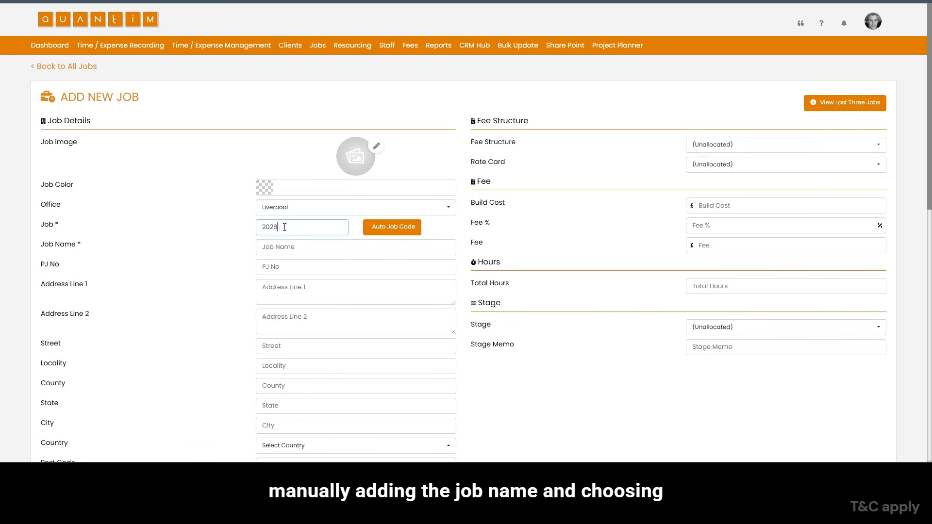
click(300, 247)
text(Lakeside Villa)
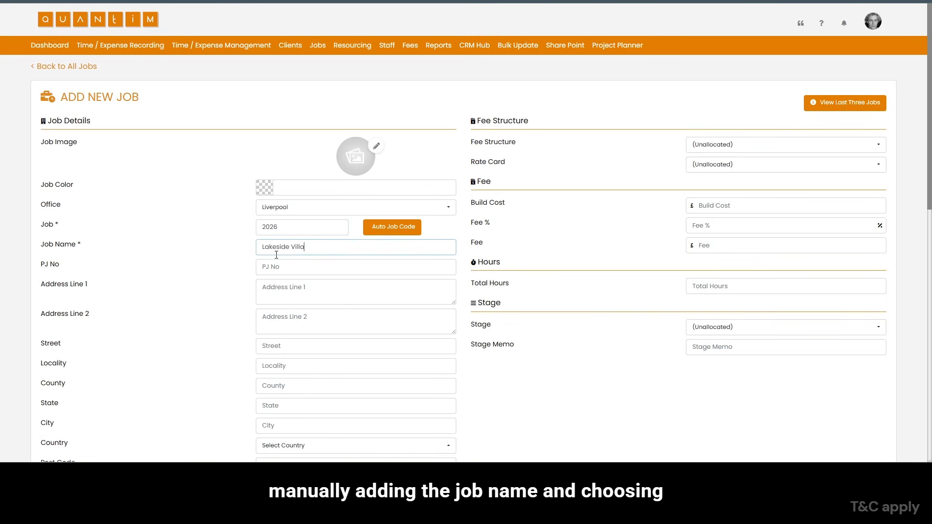
- Select C_DDG Dupont Design Group as the job's client
scroll(328, 268, down, 6)
double_click(138, 193)
click(342, 195)
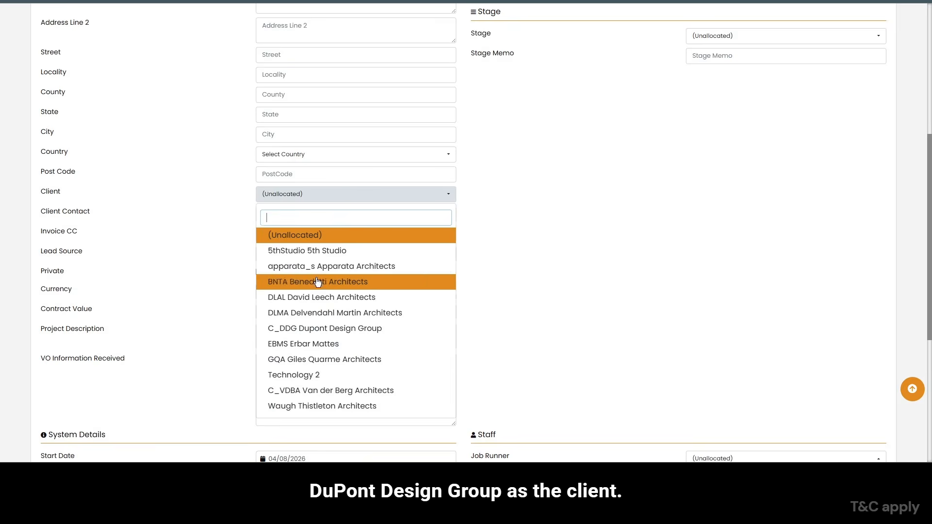
click(319, 329)
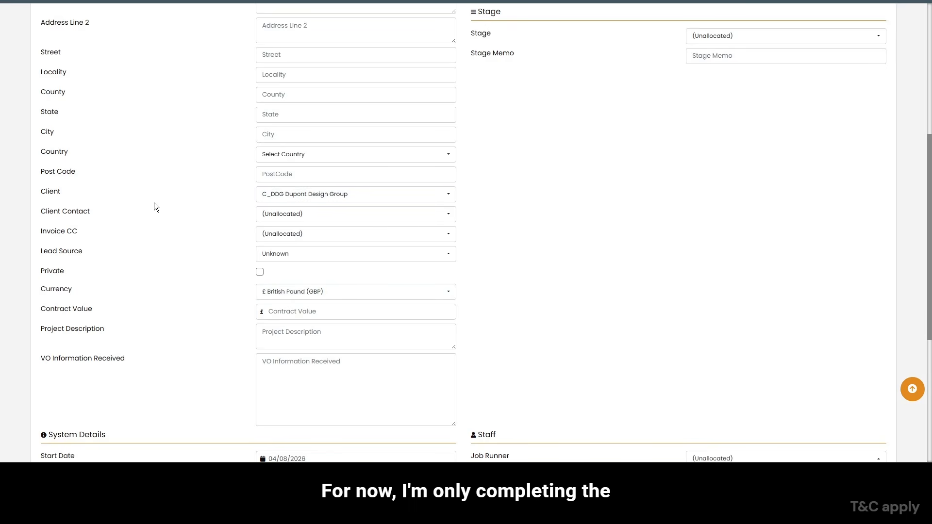
- Set the job's start date to 03/08/2026 in the system details
scroll(153, 204, down, 5)
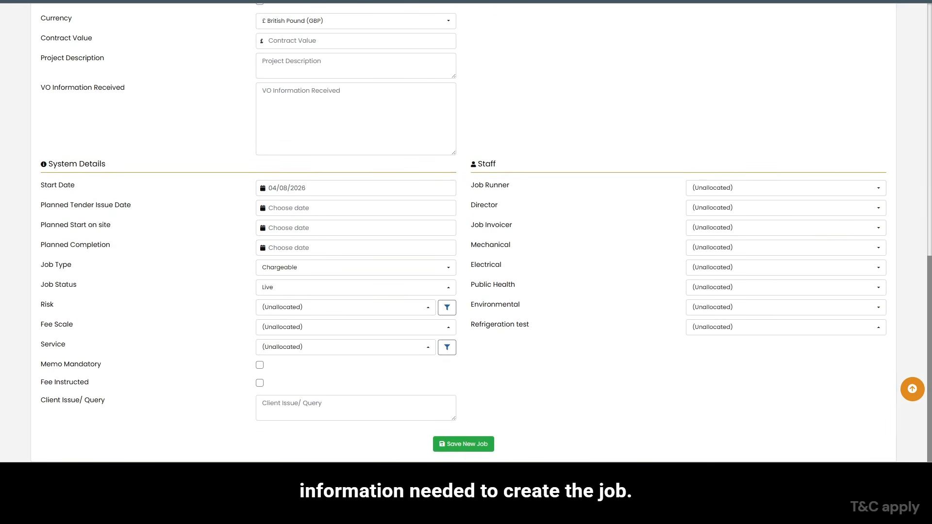
click(301, 188)
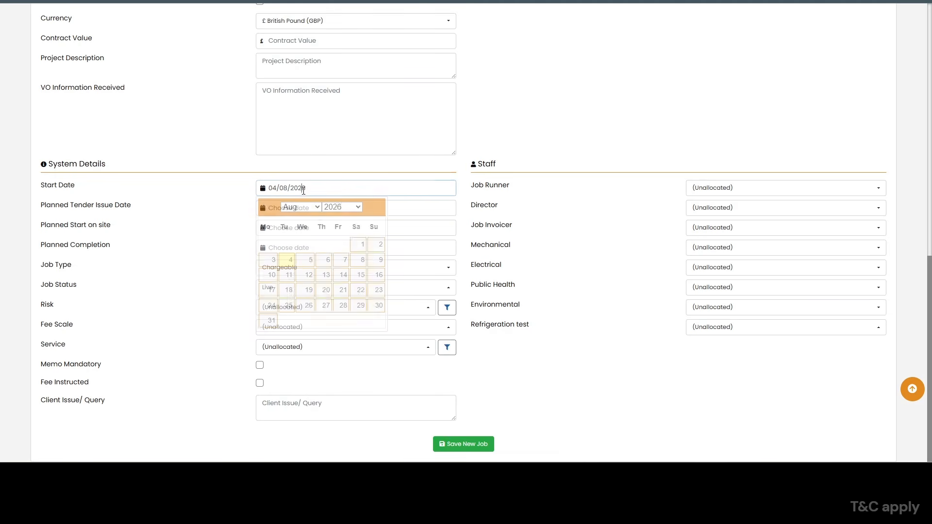
text(03/08/2026)
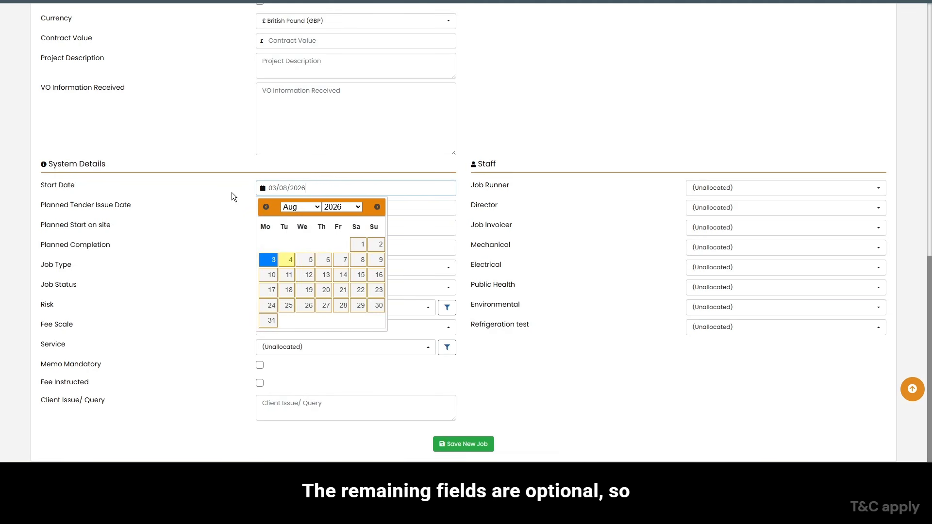
click(205, 209)
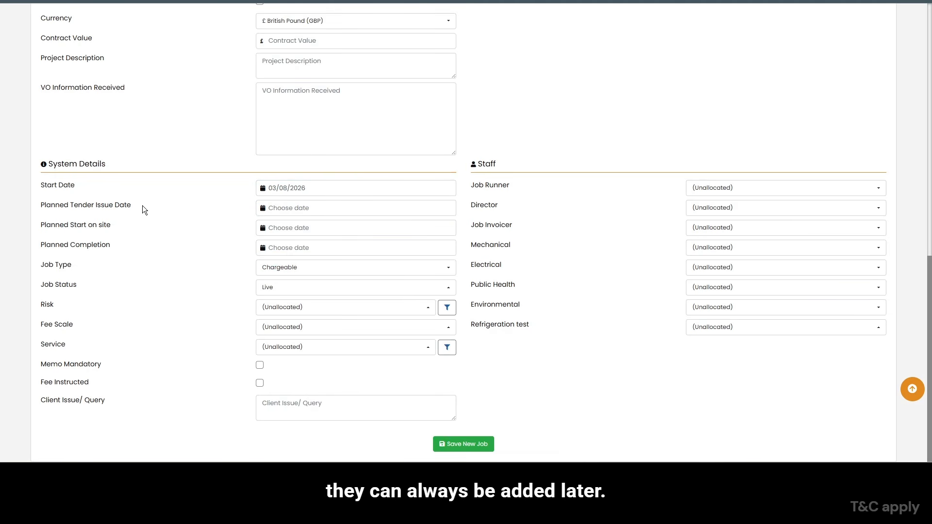
- Set the planned completion date to 11/12/2026 and choose Chargeable as the job type
drag(51, 246, 101, 245)
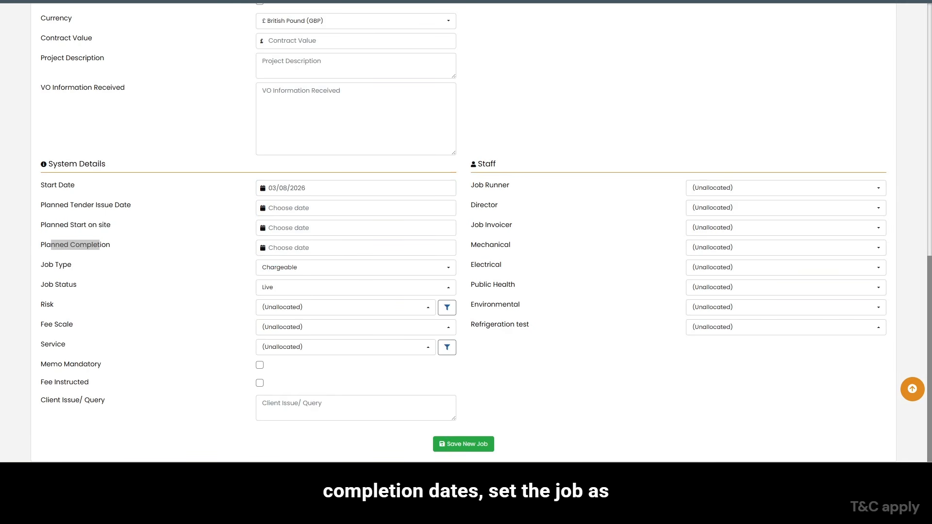
click(301, 248)
click(341, 318)
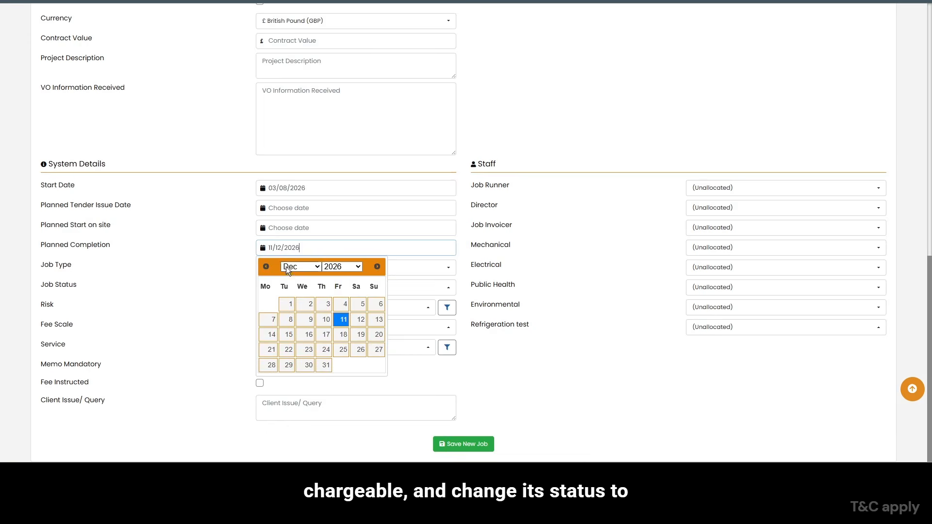
click(283, 267)
click(283, 306)
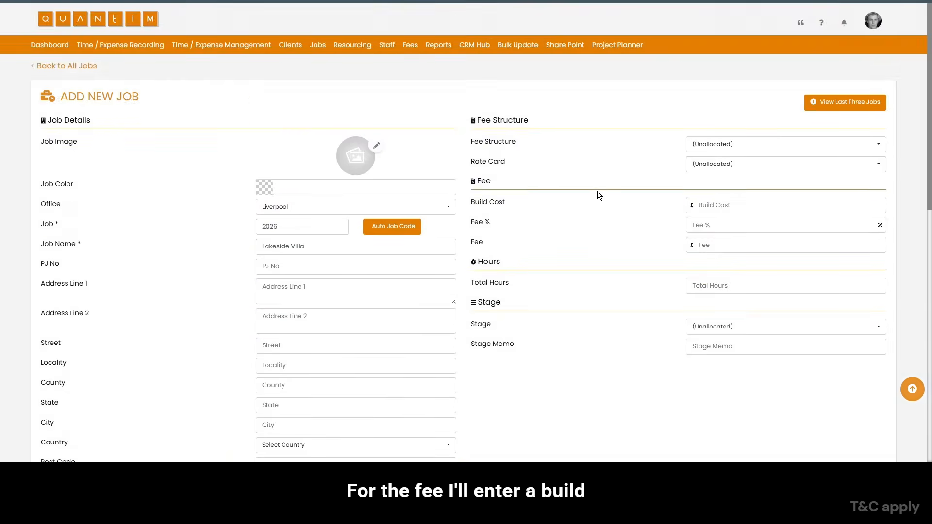
- Set the job's build cost to £1200000 and its fee percentage to 10%
scroll(597, 192, down, 1)
click(737, 156)
text(12)
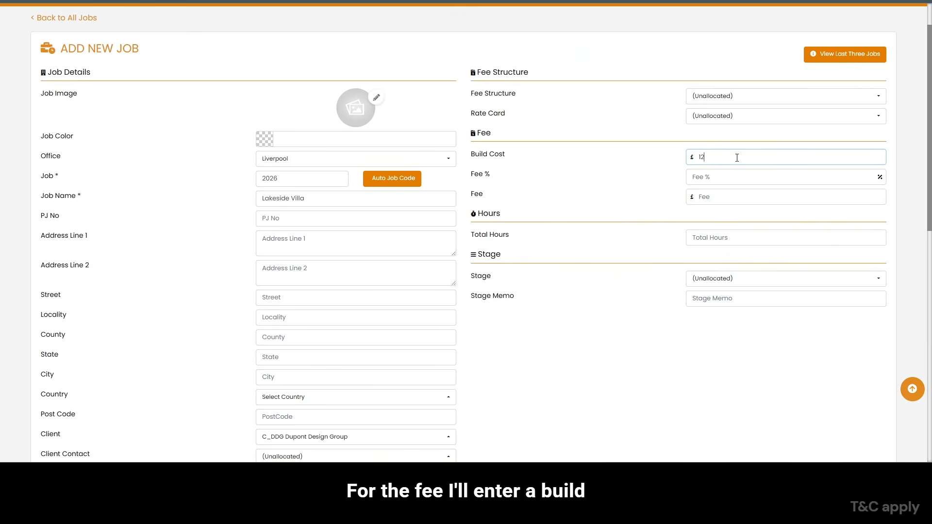
text(000000)
key(Tab)
text(10)
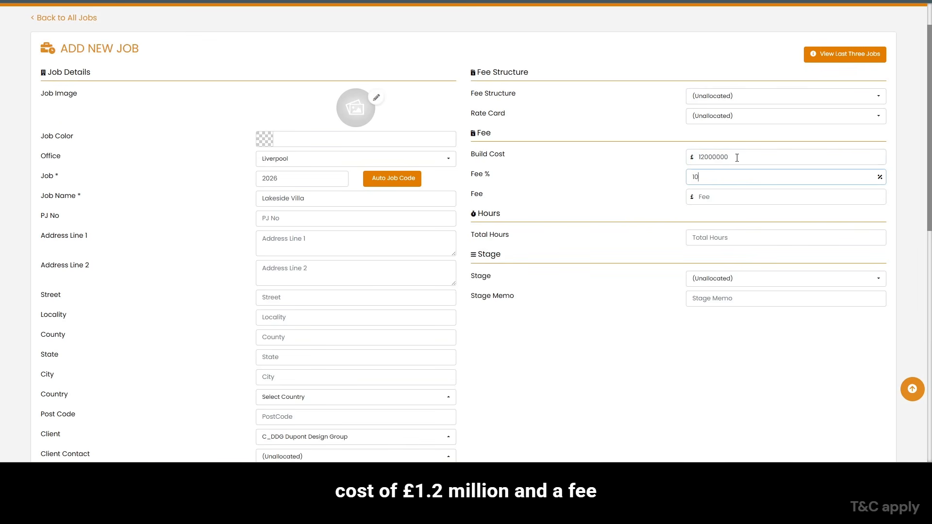
key(Tab)
click(736, 156)
key(BackSpace)
key(Tab)
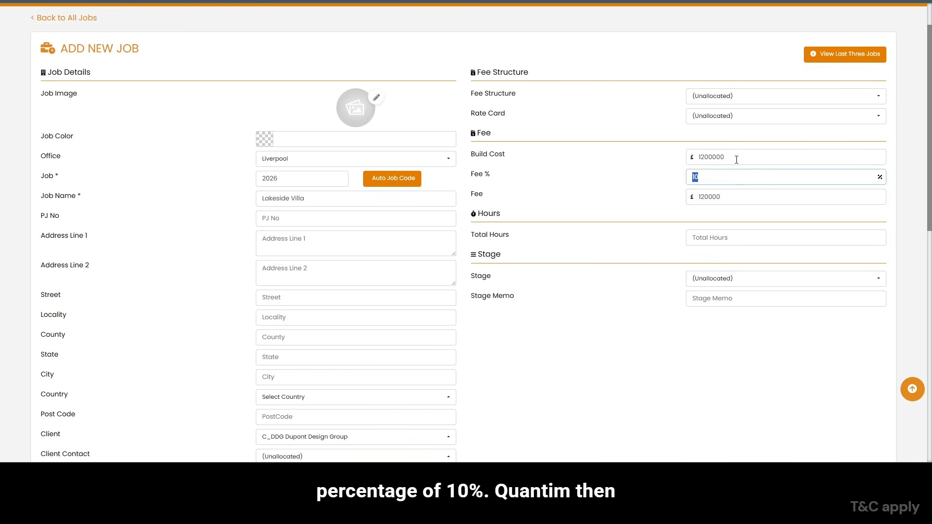
click(741, 196)
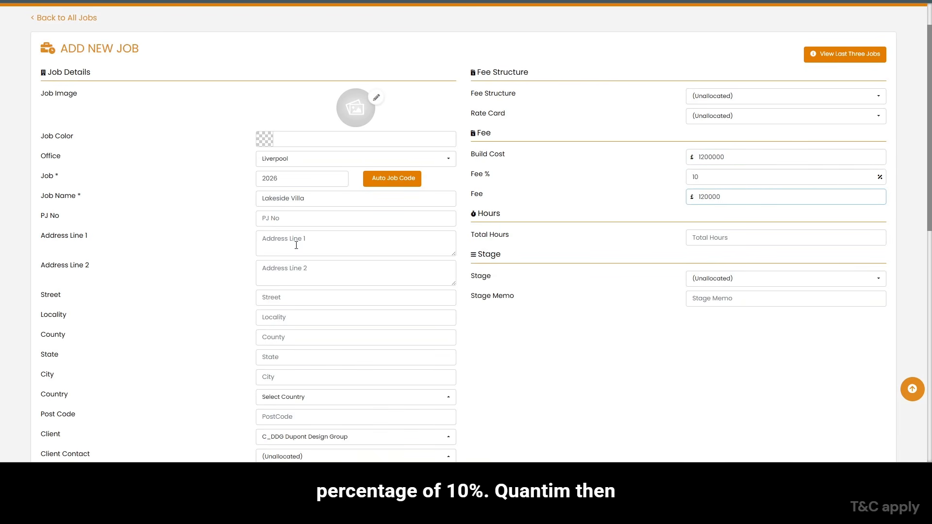
- Assign the logged-in staff member as both the job runner and the director of the job
scroll(663, 197, down, 10)
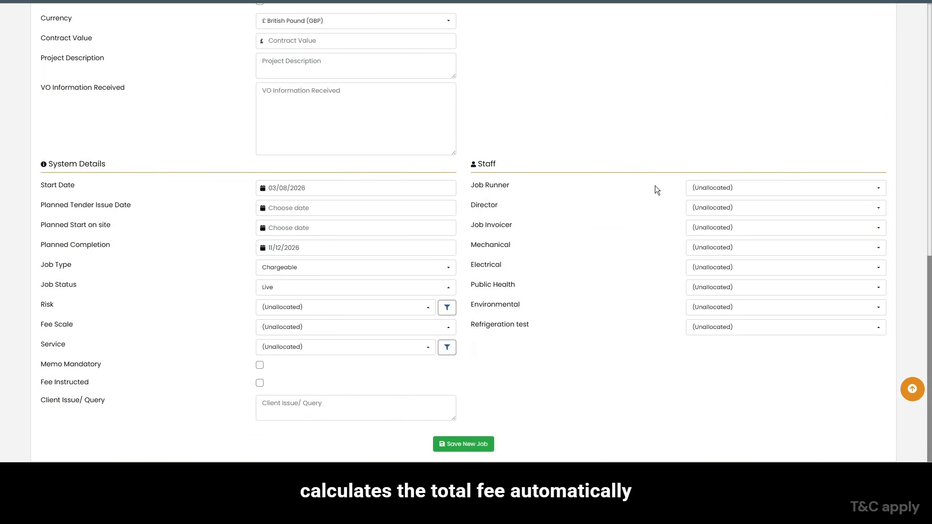
click(733, 189)
click(728, 245)
click(734, 214)
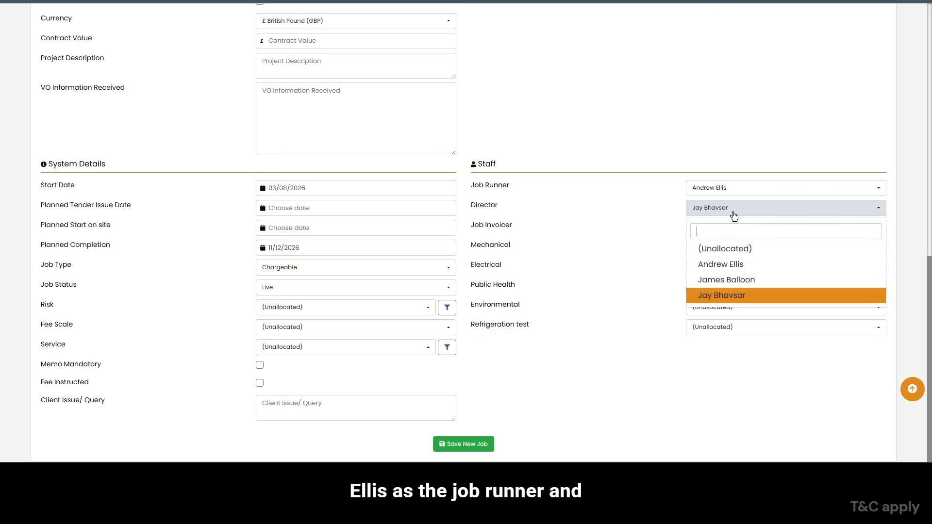
click(725, 264)
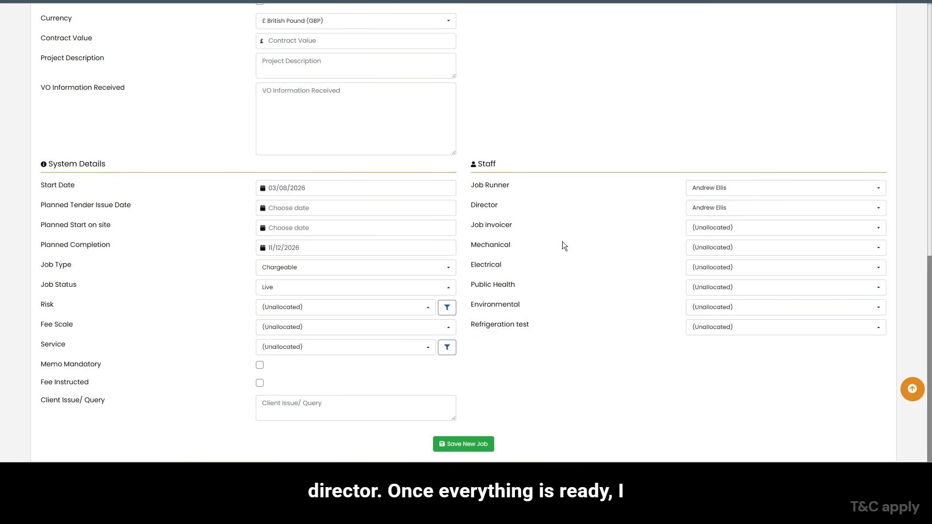
- Save the new job and create a fixed fee budget for it
click(473, 448)
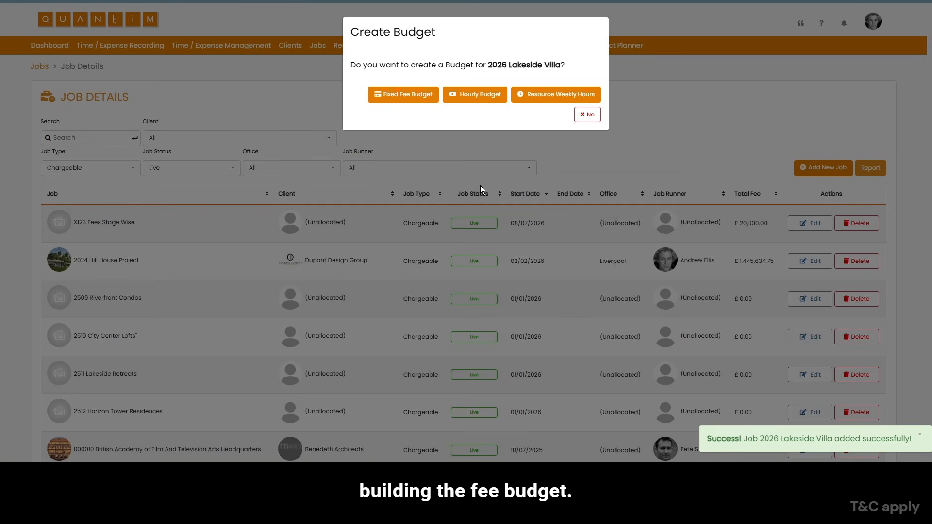
click(402, 96)
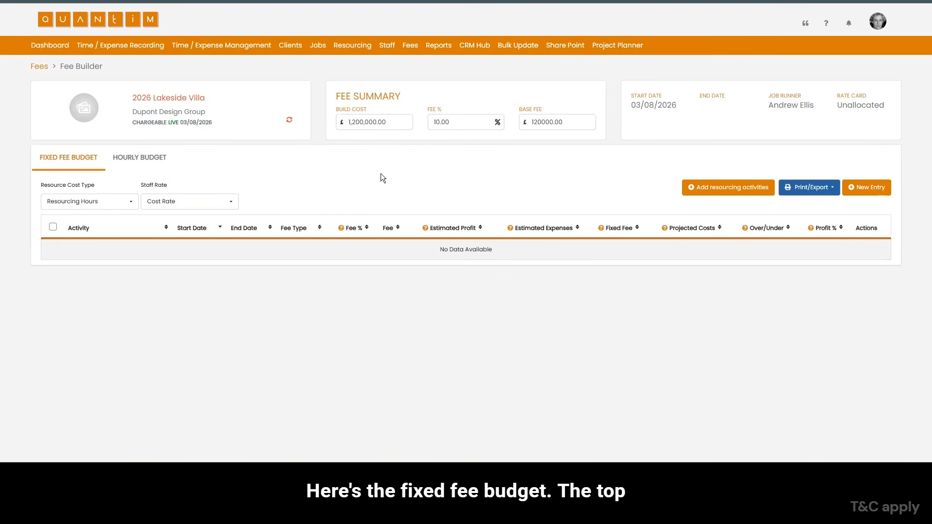
drag(343, 100, 385, 97)
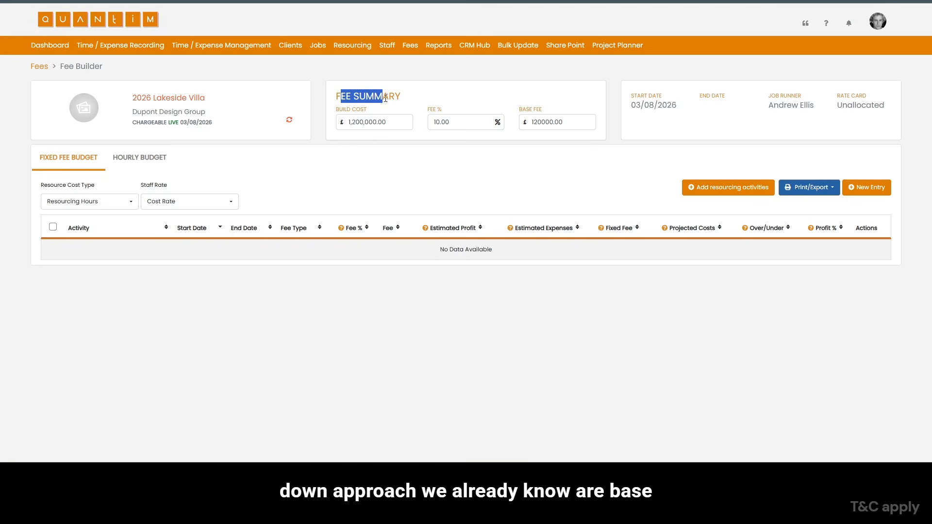
click(427, 161)
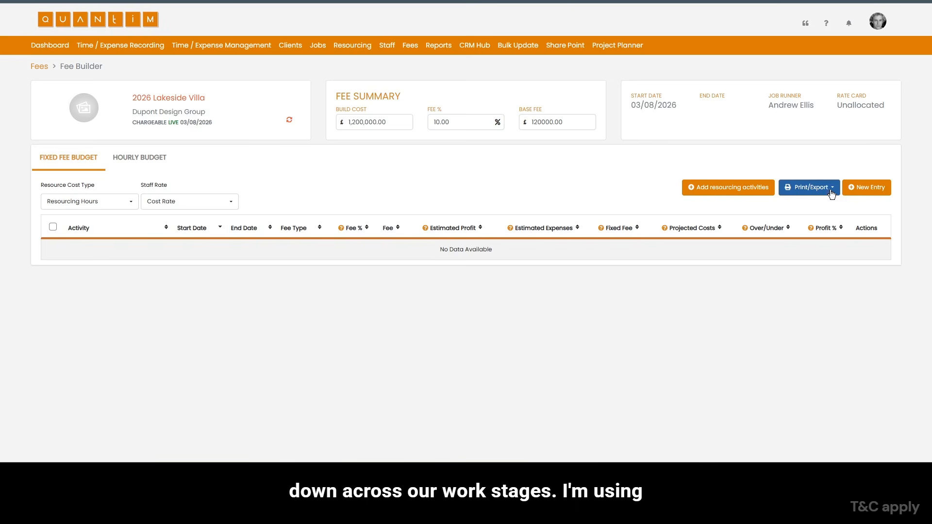
- Start a budget entry for Stage 1 — Preparation & Briefing, running from 03/08/2026 to 14/08/2026
click(870, 193)
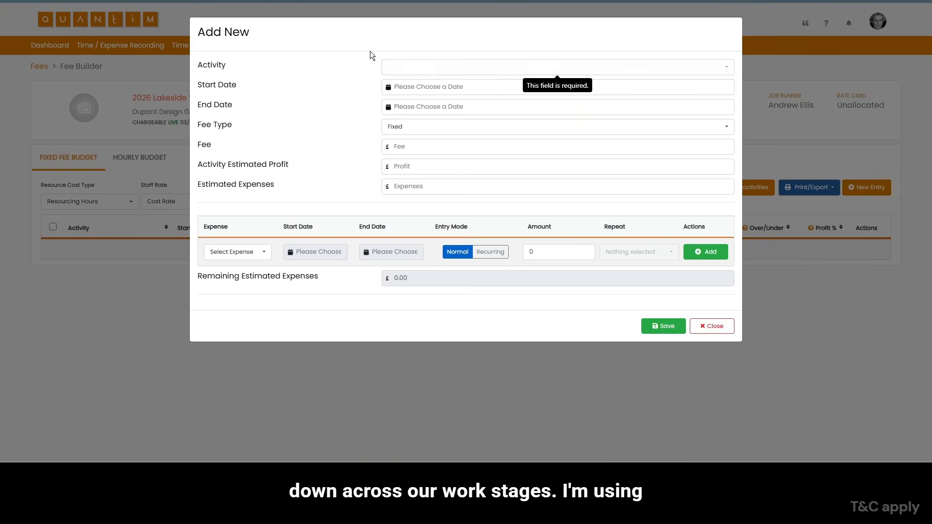
click(415, 69)
click(430, 123)
click(407, 86)
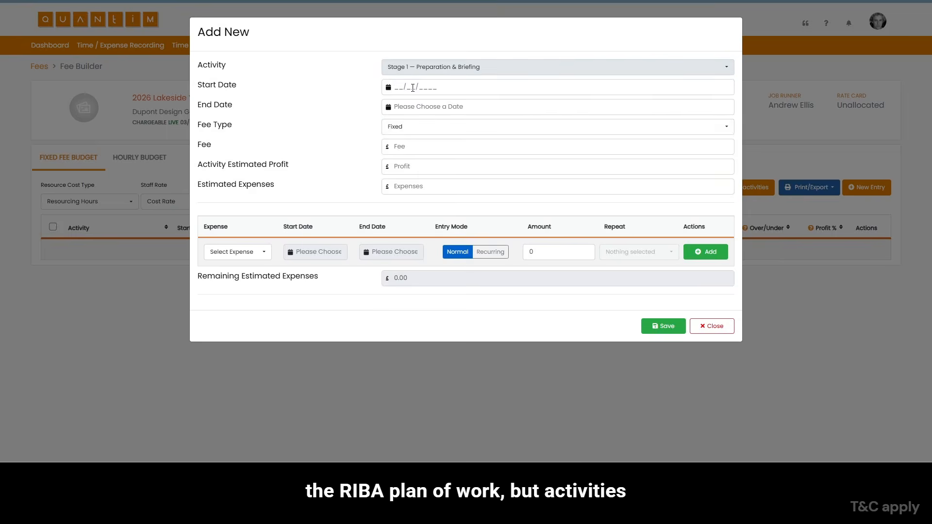
click(396, 158)
click(409, 108)
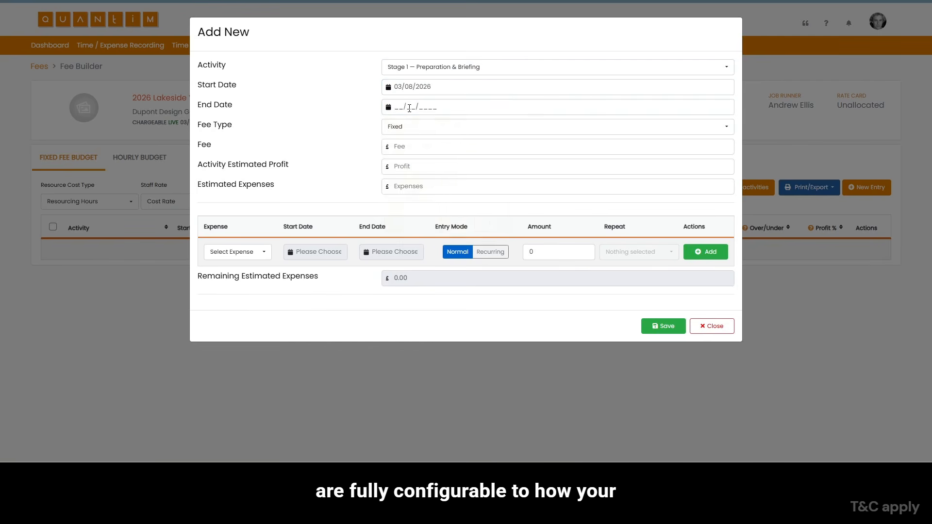
text(14/08/)
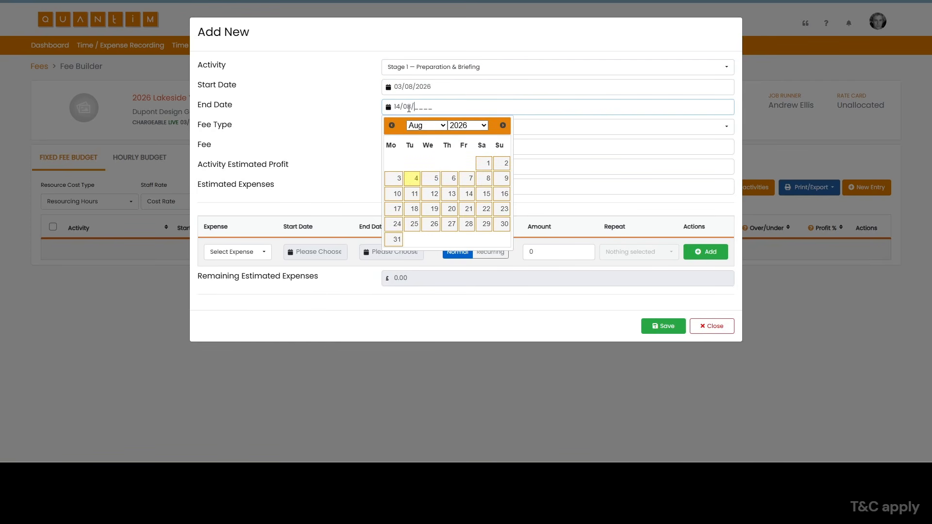
text(2026)
click(468, 197)
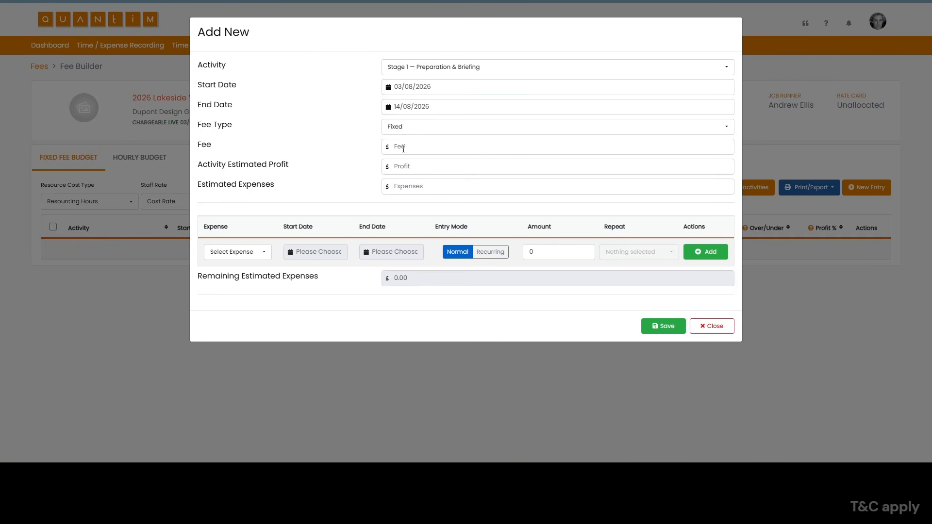
- Give the Stage 1 entry a fee of £60,000 and an estimated profit of £0.5, and save it
click(404, 132)
click(406, 167)
click(407, 148)
text(60000)
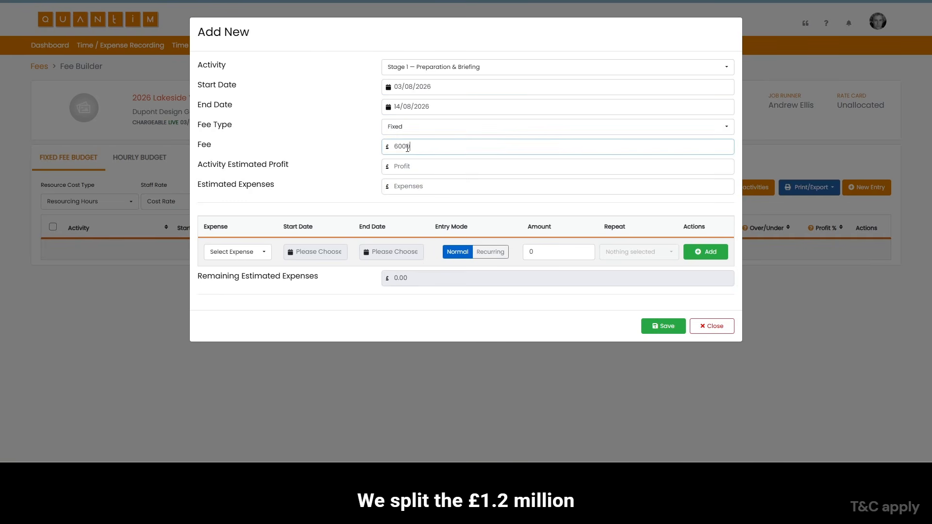
key(Tab)
text(0.5)
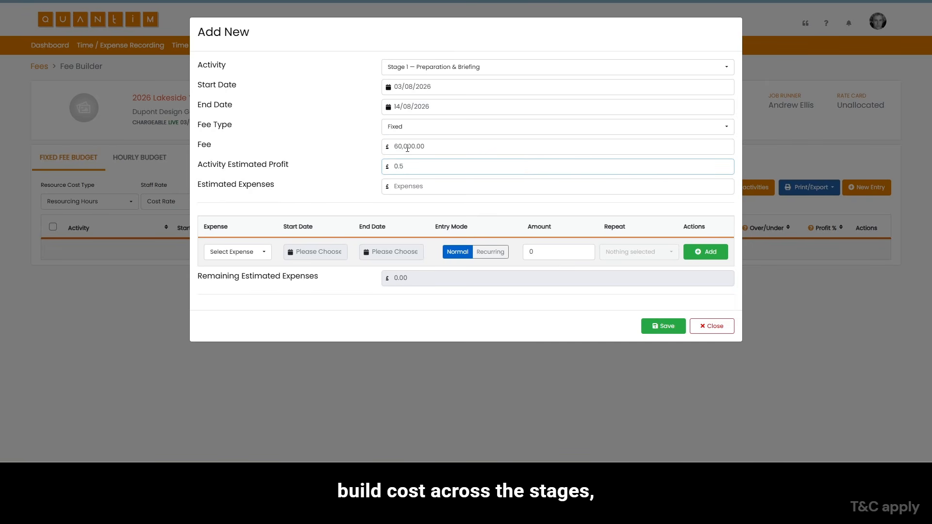
click(665, 326)
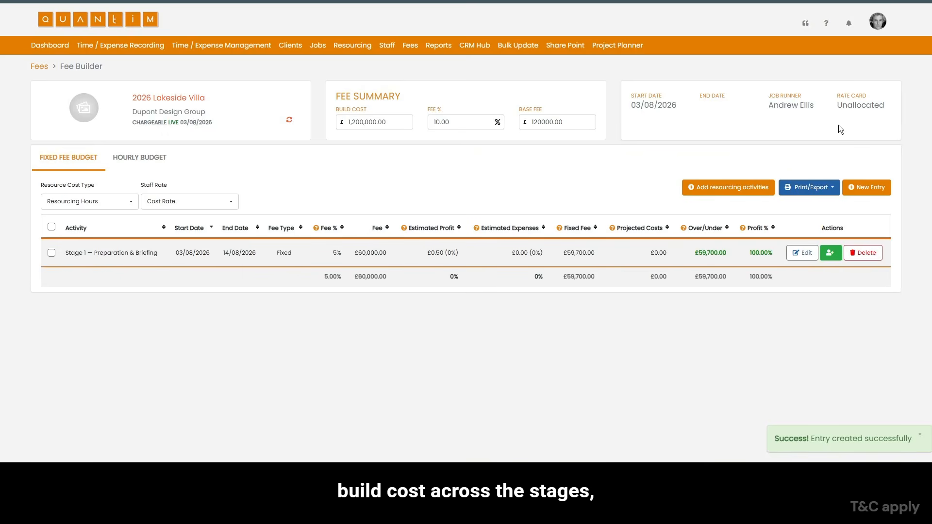
- Start a new budget entry for Stage 2 — Concept Design, running from 17/08/2026 to 11/09/2026
click(867, 189)
click(433, 67)
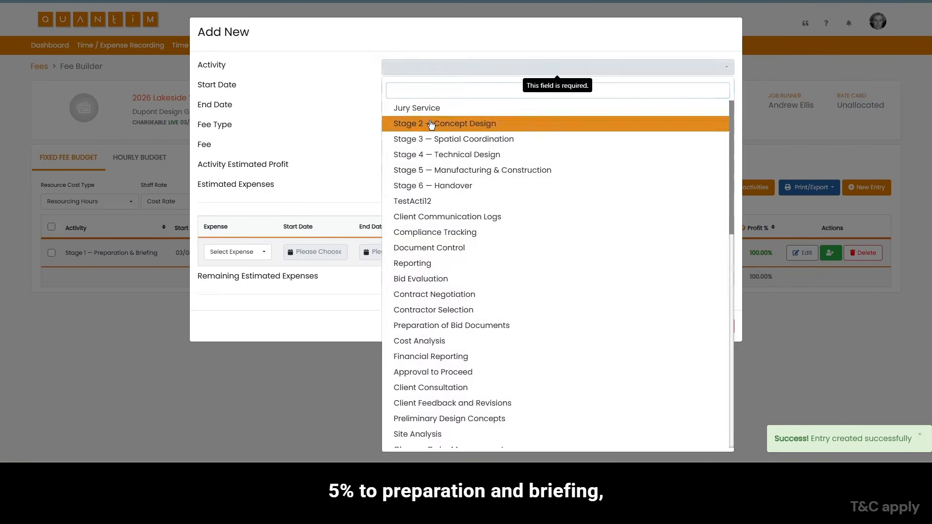
click(433, 124)
click(399, 87)
text(17/08/2026)
key(Tab)
text(11092026)
key(Tab)
text(1)
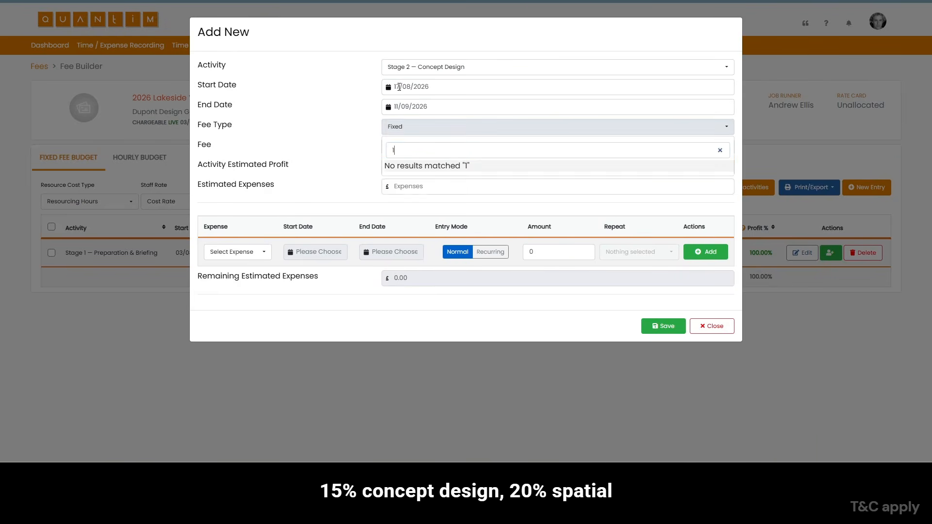
- Give the Stage 2 entry a fee of £180,000 and an estimated profit of £0.15, and save it
key(BackSpace)
key(Tab)
text(1800.15)
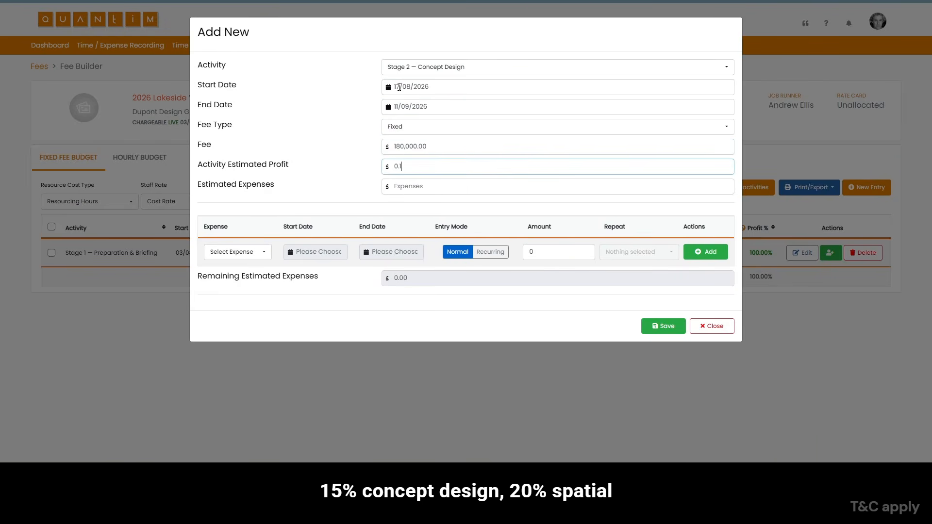
key(Tab)
click(258, 253)
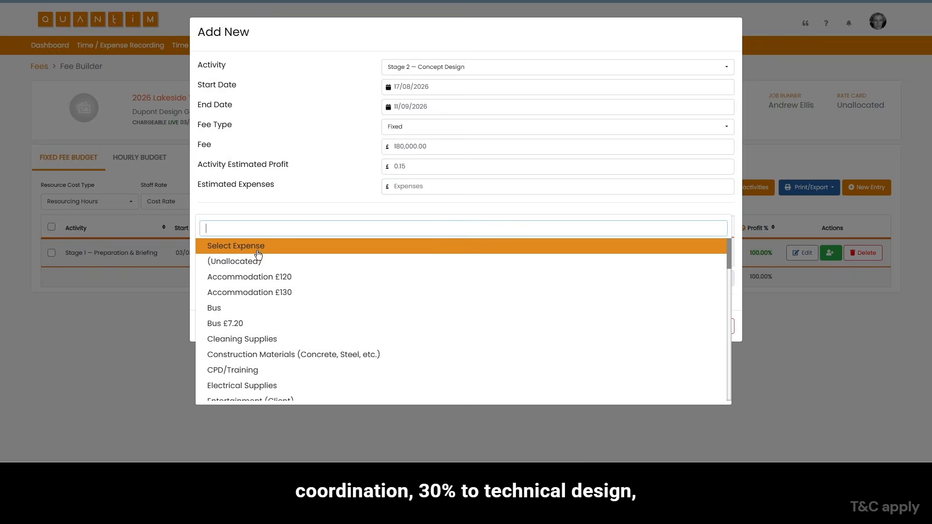
click(302, 194)
click(663, 326)
- Start a new budget entry for Stage 3 — Spatial Coordination, running from 14/09/2026 to 09/10/2026
click(863, 189)
click(428, 67)
click(418, 128)
click(406, 87)
text(14092026)
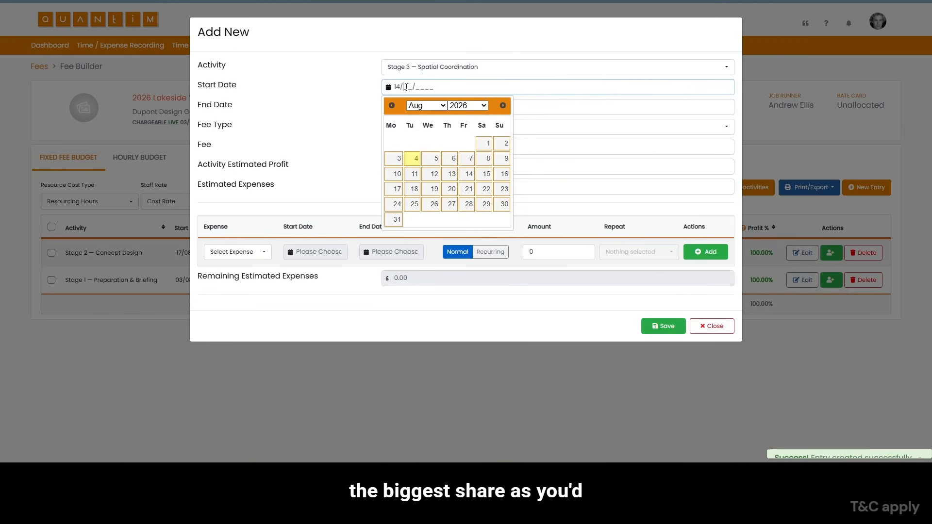
key(Tab)
text(09102026)
key(Tab)
- Give the Stage 3 entry a fee of £240,000 and an estimated profit of £0.20, and save it
click(397, 146)
text(240000)
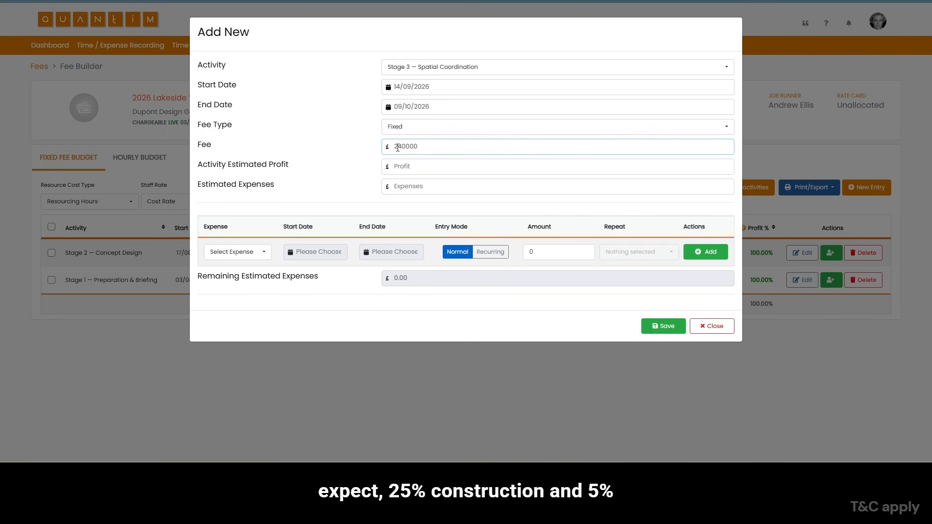
key(Tab)
text(0.00)
key(Tab)
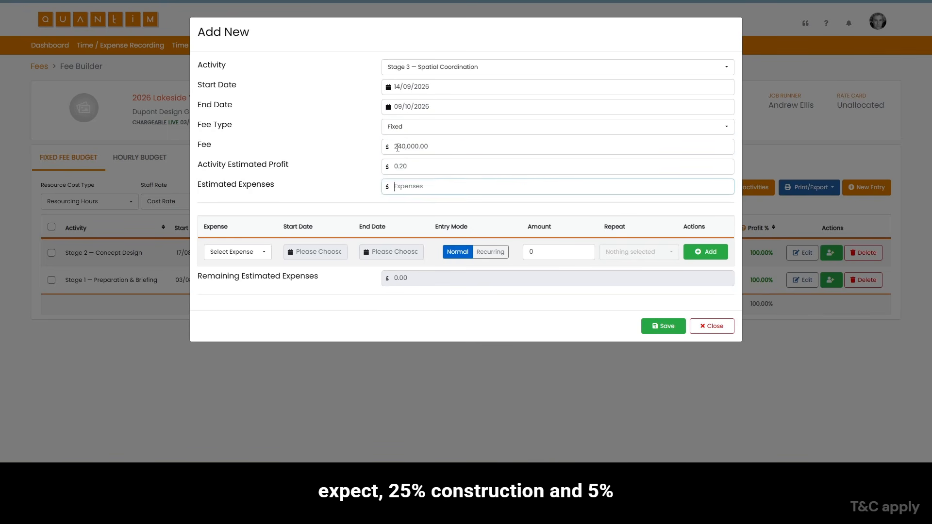
click(663, 326)
- Start a new budget entry for Stage 4 — Technical Design, running from 12/10/2026 to 13/11/2026
click(867, 188)
click(406, 89)
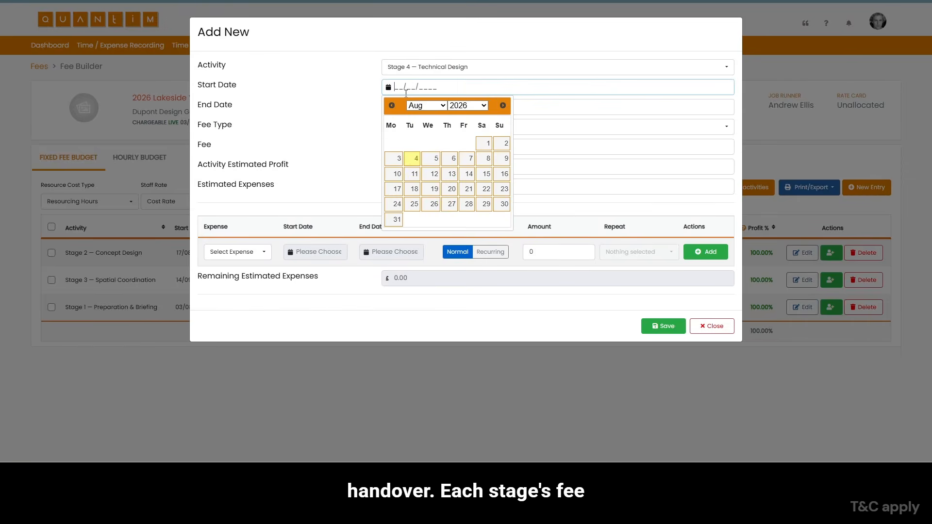
text(12/10/2026)
key(Tab)
text(13112026)
key(Tab)
key(Tab)
- Give the Stage 4 entry a fee of £360,000 and an estimated profit of £0.30, and save it
text(360000)
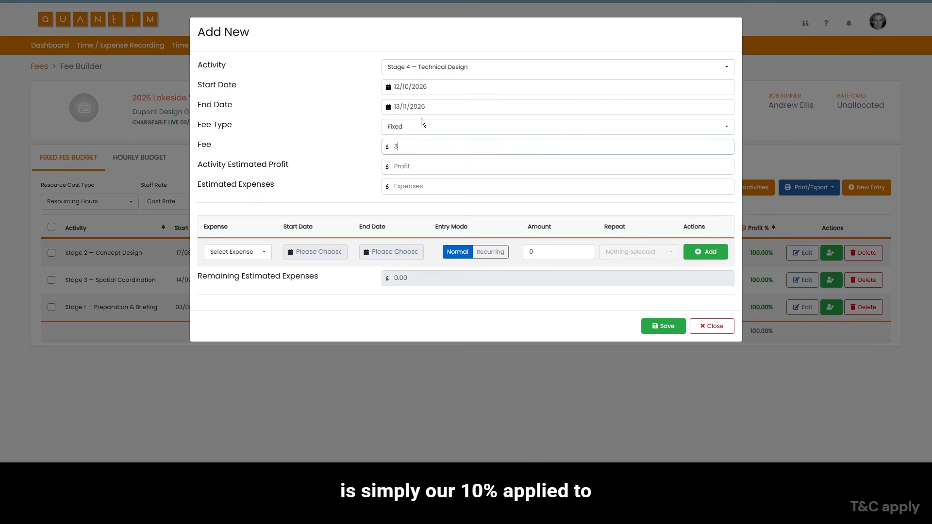
key(Tab)
text(0)
key(Tab)
click(664, 326)
- Start a new budget entry for Stage 5 — Manufacturing & Construction, running from 16/11/2026 to 04/12/2026
click(866, 188)
click(406, 69)
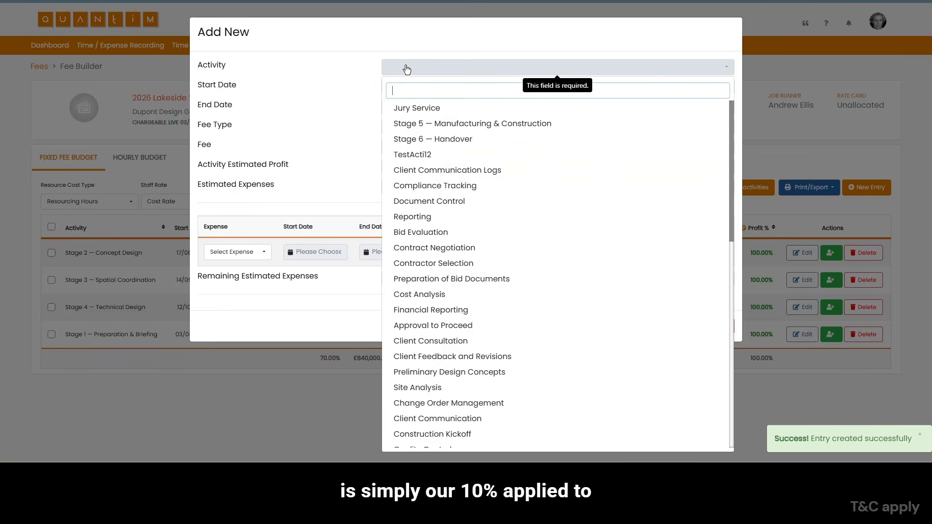
click(407, 123)
click(399, 86)
text(16/11/2026)
key(Tab)
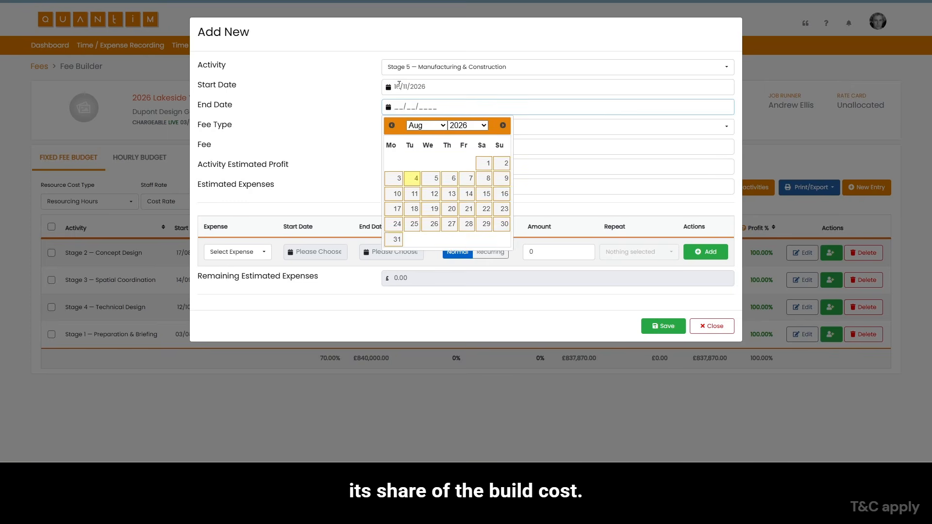
text(04122026)
key(Tab)
- Give the Stage 5 entry a fee of £300,000 and an estimated profit of £0.25, and save it
click(413, 146)
text(30000)
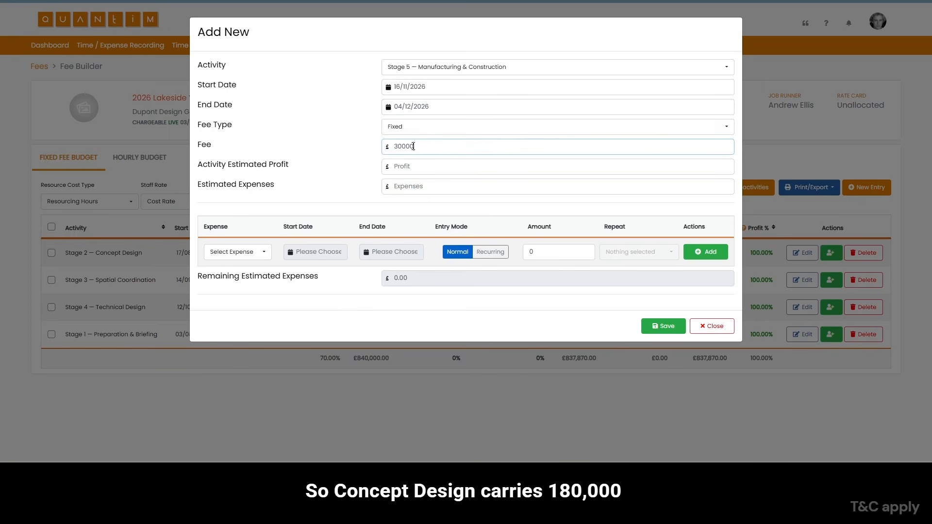
text(0)
key(Tab)
text(0)
click(664, 326)
- Start a new budget entry for Stage 6 — Handover, running from 07/12/2026 to 11/12/2026
click(871, 190)
click(410, 68)
click(411, 111)
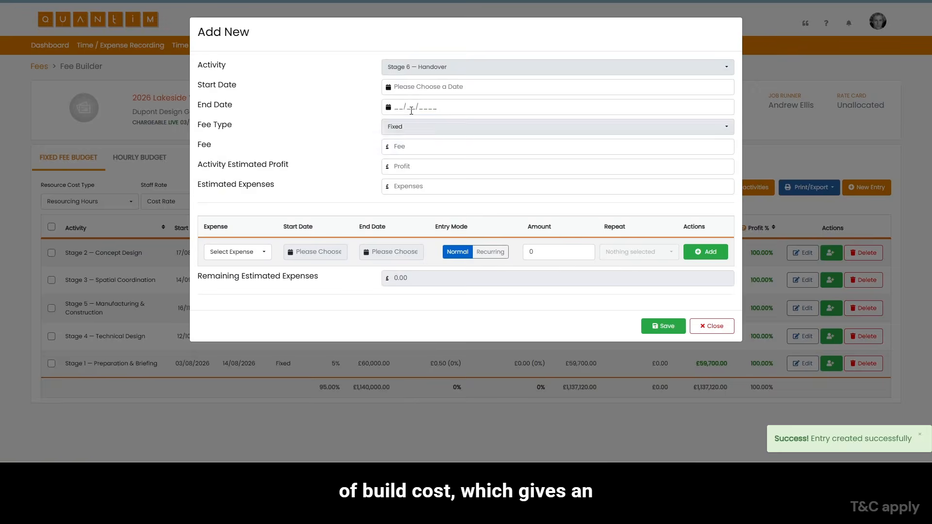
click(406, 86)
text(11/12/2026)
key(Tab)
text(11122026)
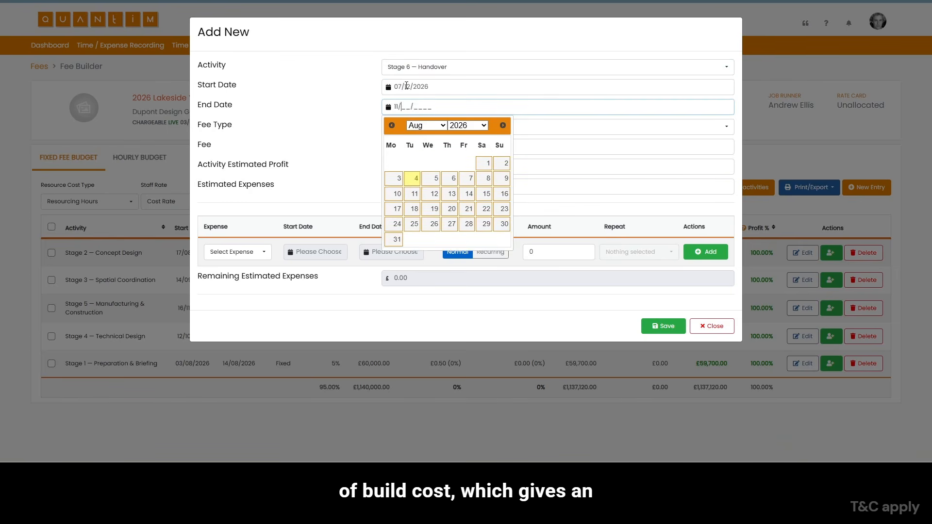
key(Tab)
key(Tab)
- Give the Stage 6 entry a fee of £60,000 and an estimated profit of £0.5, and save it
text(60000)
key(Tab)
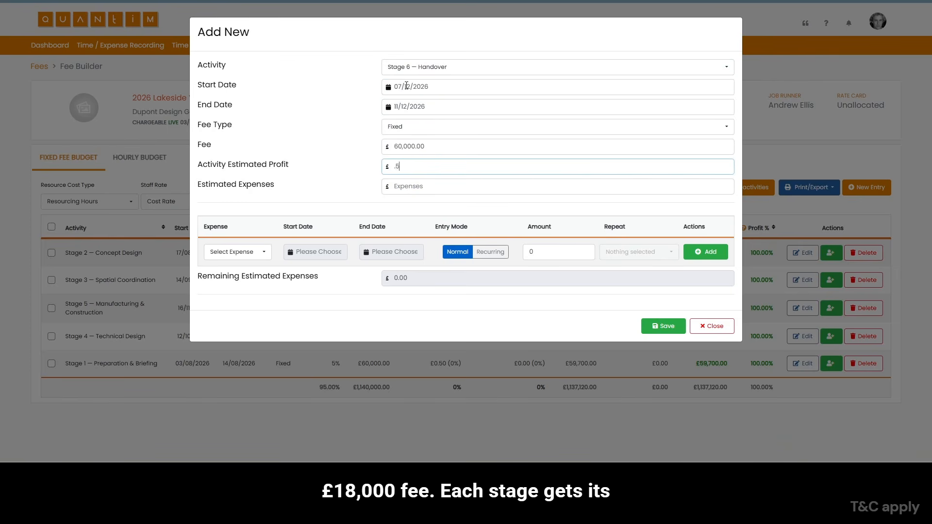
text(.5)
click(663, 326)
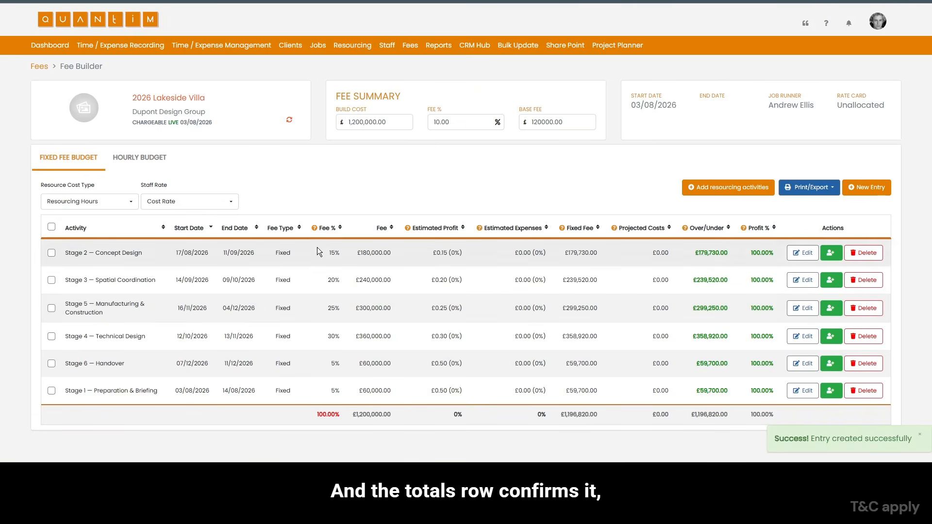
- Check the total fee percentage of the fixed fee budget and Stage 1's fee, hours and cost in the hourly budget
drag(316, 413, 339, 416)
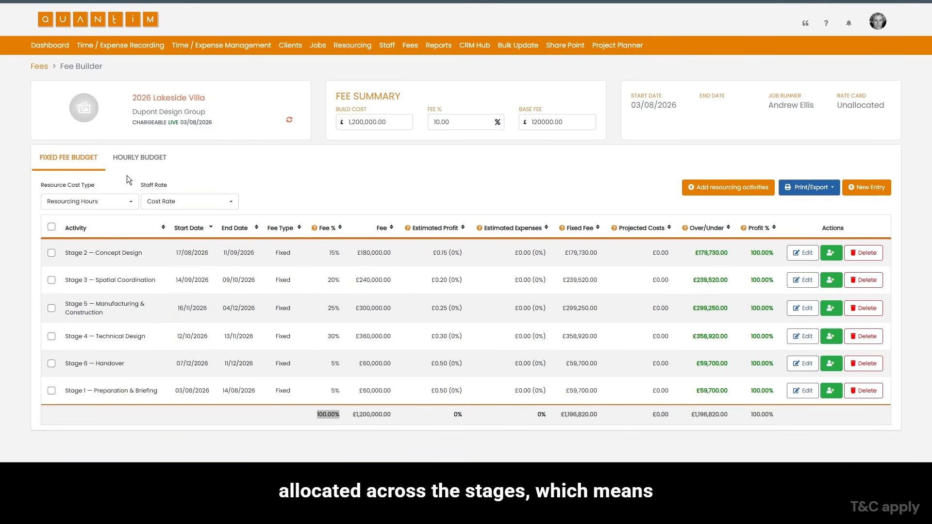
click(144, 165)
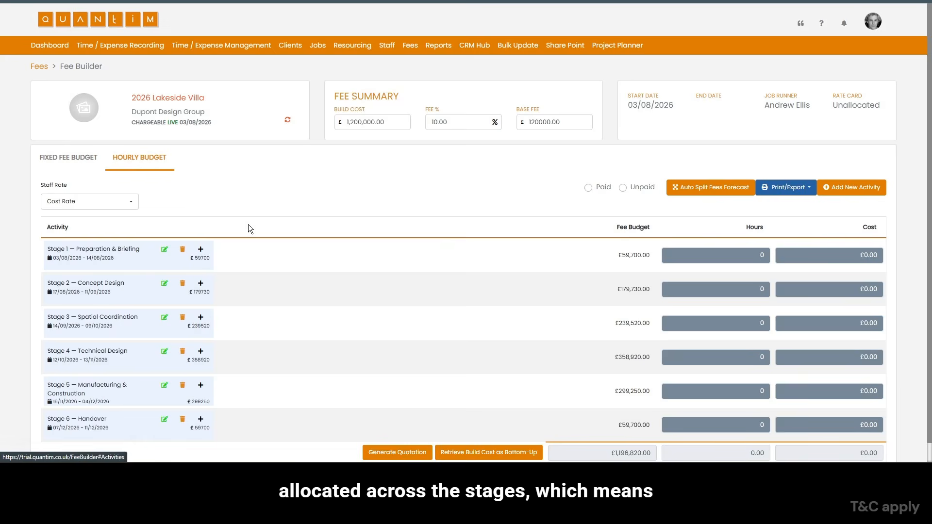
scroll(126, 246, down, 1)
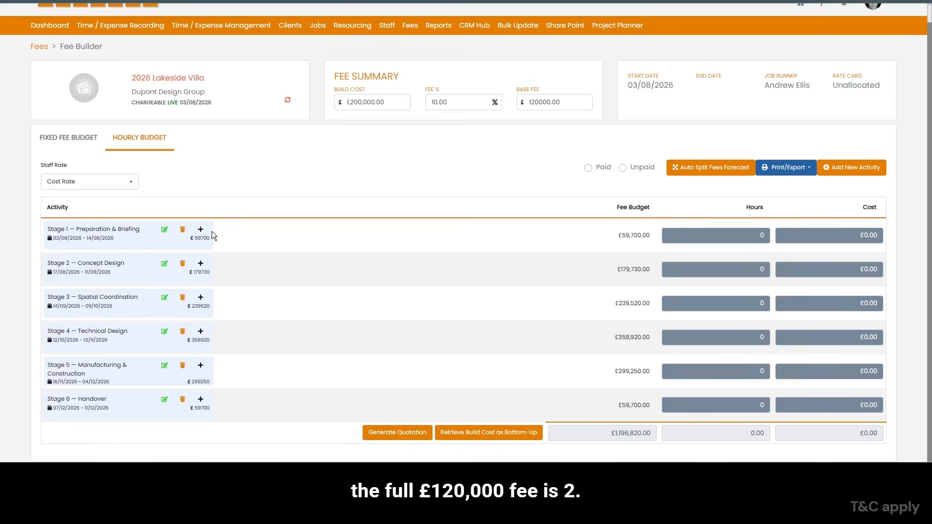
drag(617, 233, 658, 234)
drag(753, 235, 772, 234)
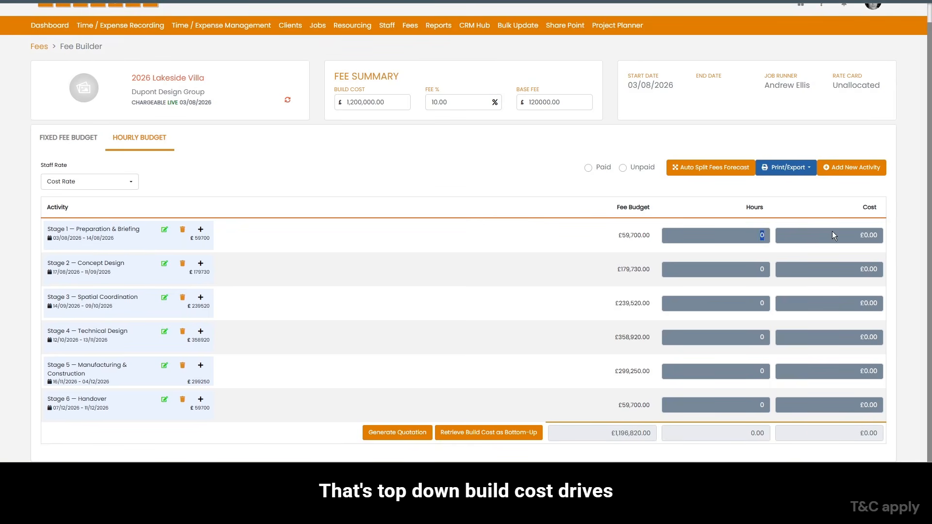
drag(852, 233, 882, 232)
- Open the hourly budget and add Stage 1 — Preparation & Briefing as an activity
click(139, 142)
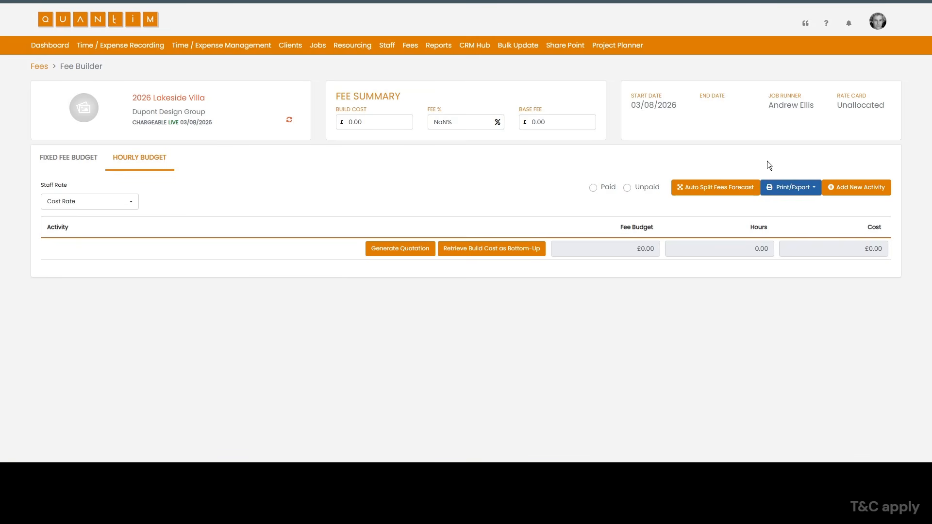
click(866, 186)
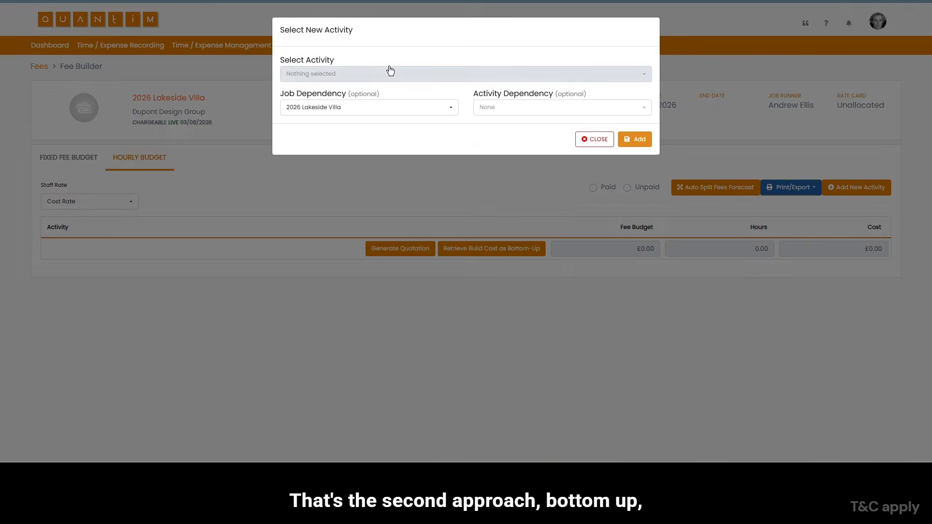
click(389, 73)
click(451, 138)
click(630, 139)
- Add Stage 2 — Concept Design as an activity in the hourly budget, without an activity dependency
click(858, 187)
click(371, 74)
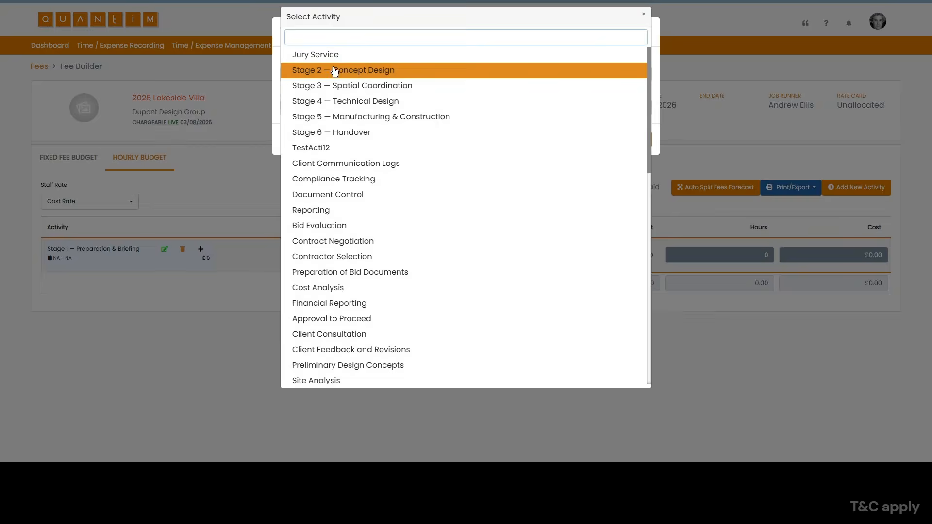
click(335, 72)
click(507, 107)
click(446, 134)
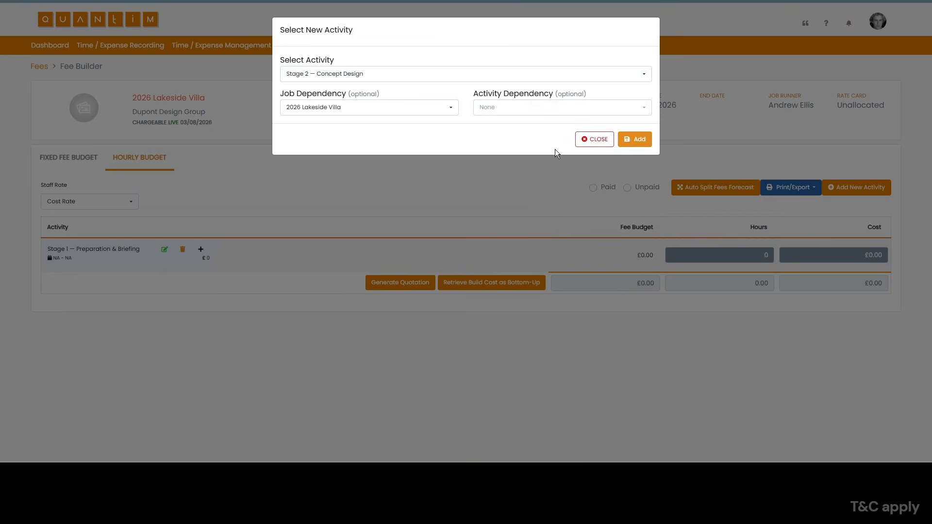
click(634, 139)
- Add Stage 3 — Spatial Coordination and Stage 4 — Technical Design as activities in the hourly budget
click(634, 139)
click(857, 187)
click(325, 73)
click(329, 71)
click(634, 139)
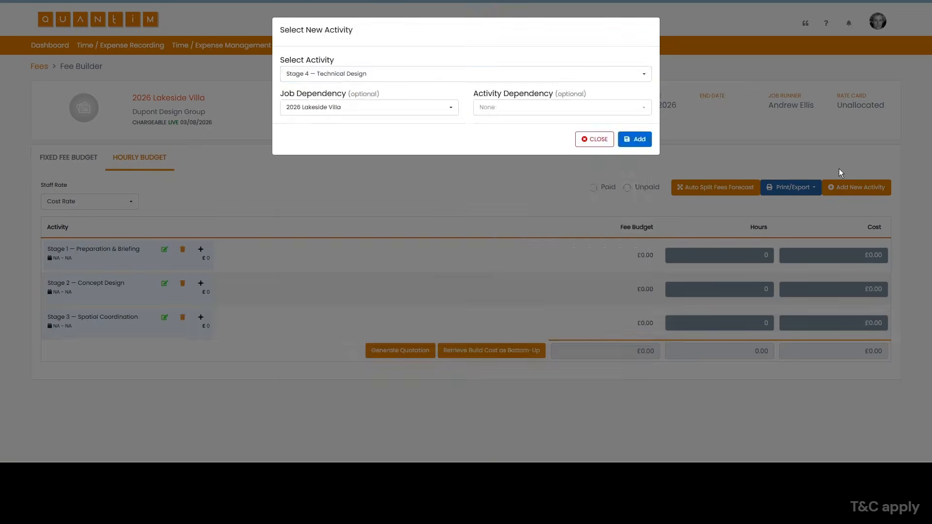
- Add Stage 5 — Manufacturing & Construction and Stage 6 — Handover as activities in the hourly budget
click(849, 186)
click(328, 73)
click(329, 71)
click(855, 187)
click(329, 73)
click(329, 71)
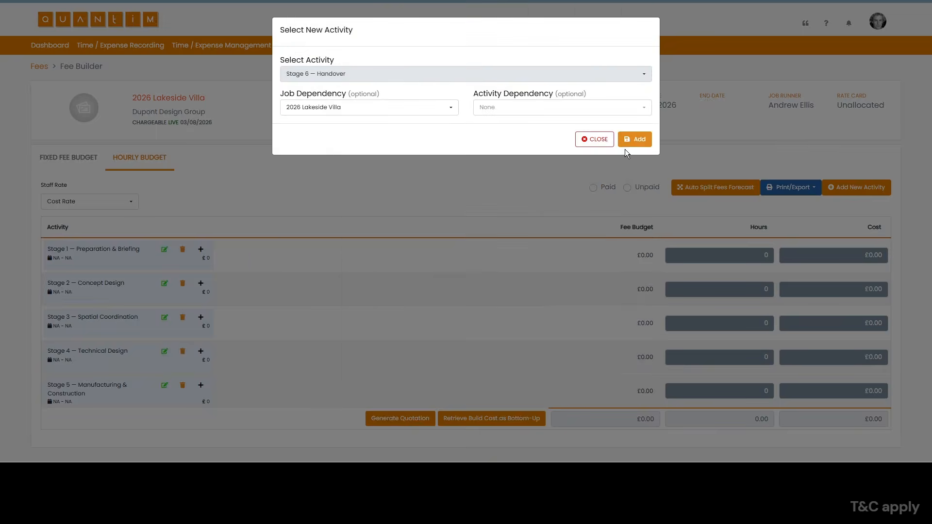
click(634, 139)
- Expand Stage 1 — Preparation & Briefing and assign the Director-grade staff member to it
scroll(246, 249, down, 1)
click(199, 230)
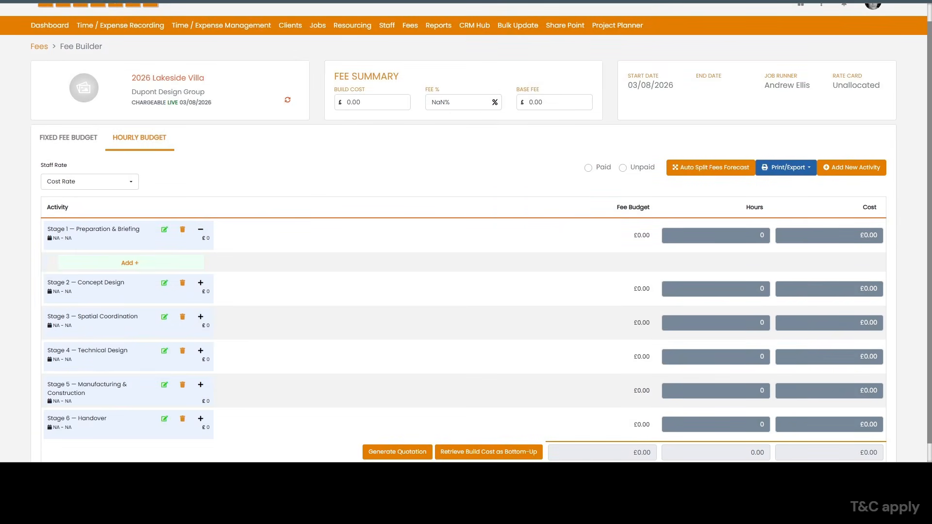
click(128, 264)
click(395, 73)
click(306, 146)
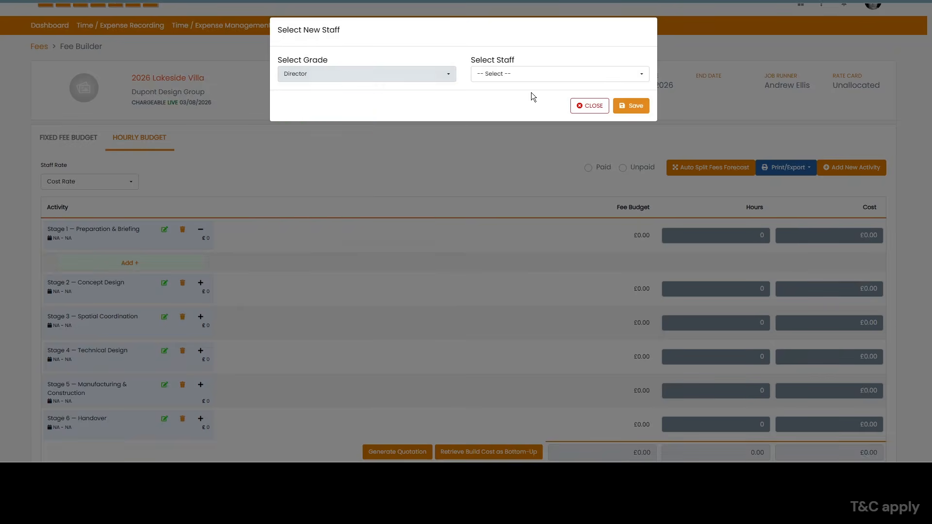
click(533, 74)
click(523, 146)
click(630, 105)
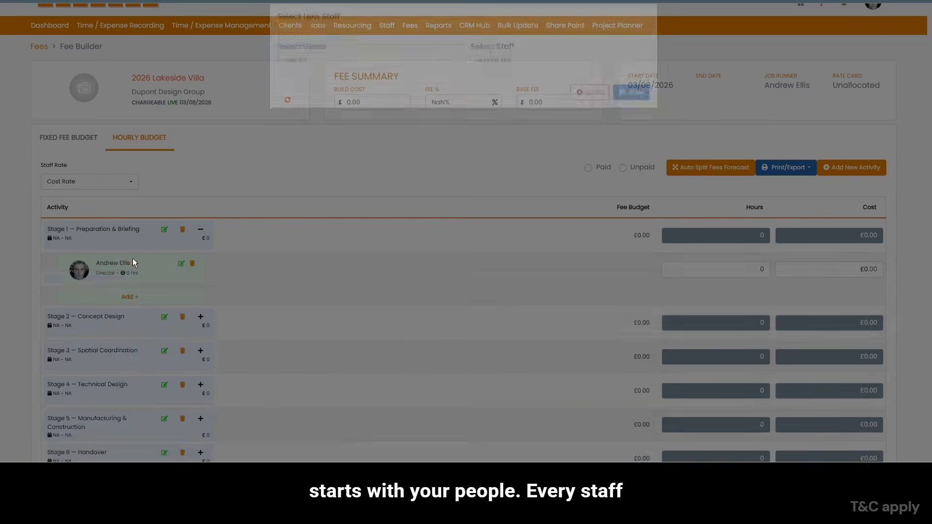
- Assign the Senior Architect staff member to Stage 1 — Preparation & Briefing and collapse that stage
click(130, 297)
click(329, 73)
click(321, 209)
click(527, 74)
click(521, 146)
click(631, 105)
scroll(260, 270, down, 2)
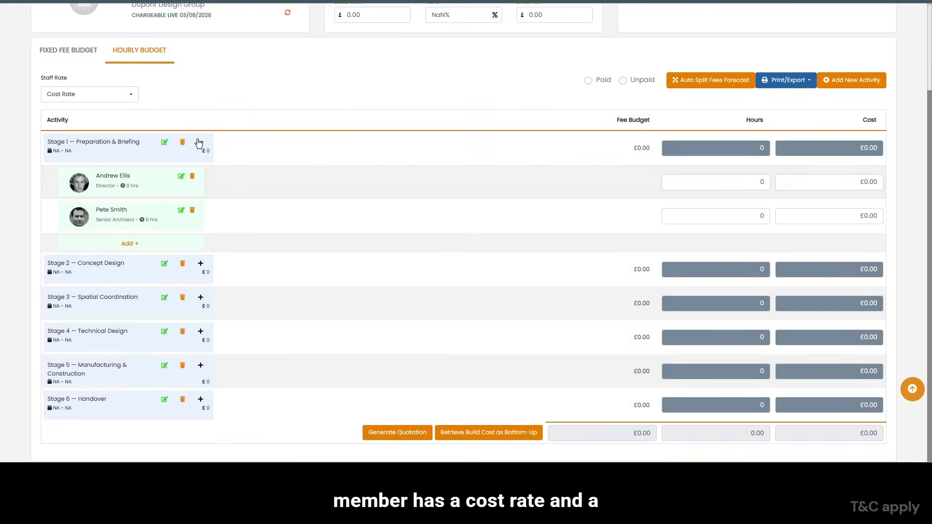
click(200, 143)
- Expand Stage 2 — Concept Design and assign the Director-grade staff member to it
click(200, 264)
scroll(279, 223, down, 1)
click(129, 278)
click(362, 74)
click(306, 146)
click(529, 73)
click(522, 147)
click(631, 105)
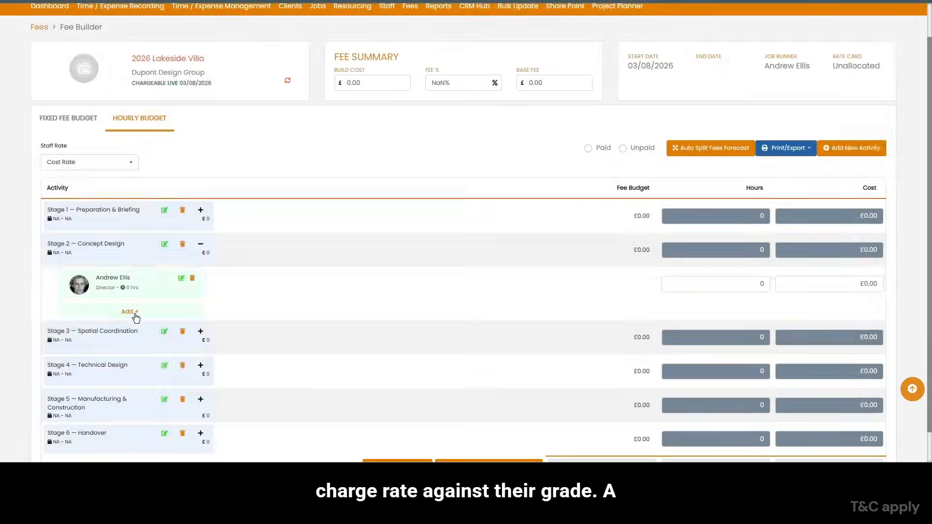
- Assign staff members of the Senior Architect, Architect and Designer Associate grades to Stage 2 — Concept Design
click(129, 345)
click(364, 74)
click(315, 225)
click(535, 71)
click(517, 146)
click(630, 105)
scroll(220, 371, down, 2)
click(129, 277)
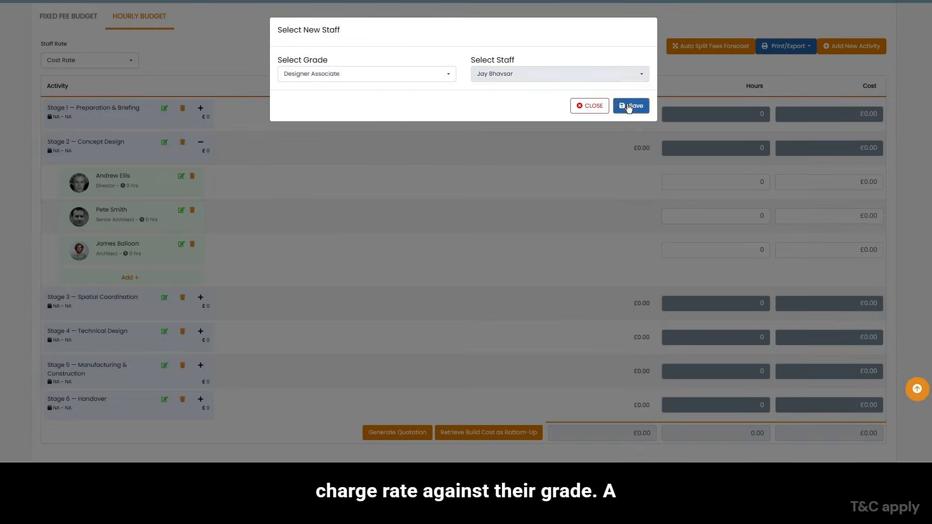
- Expand Stage 3 — Spatial Coordination and assign the Director-grade staff member to it
click(200, 298)
scroll(194, 302, down, 1)
click(155, 311)
click(364, 74)
click(306, 146)
click(528, 74)
click(520, 146)
click(630, 105)
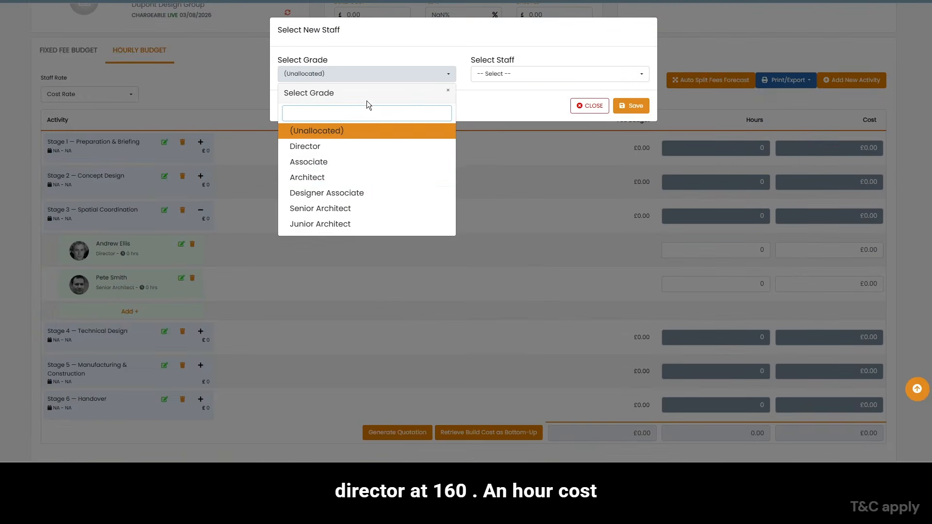
- Assign the Senior Architect and Architect staff members to Stage 3 — Spatial Coordination
click(315, 177)
click(529, 74)
click(520, 146)
click(631, 105)
- Assign the Designer Associate staff member to Stage 3 — Spatial Coordination
click(130, 346)
click(364, 73)
click(326, 193)
click(529, 73)
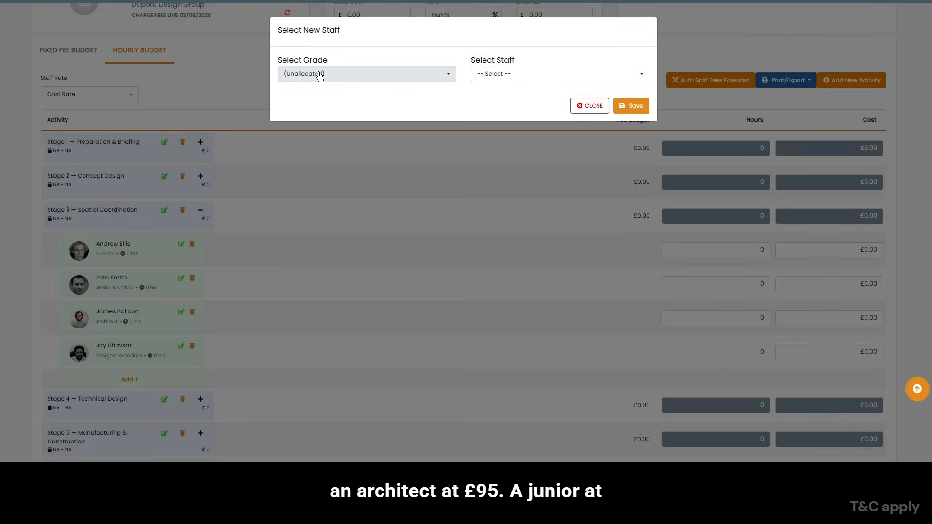
- Assign the Associate-grade staff member to Stage 3 — Spatial Coordination
click(322, 162)
click(529, 74)
click(516, 146)
click(630, 105)
- Assign the Junior Architect staff member to Stage 3 — Spatial Coordination and collapse the stage
scroll(218, 310, down, 2)
click(129, 312)
click(317, 75)
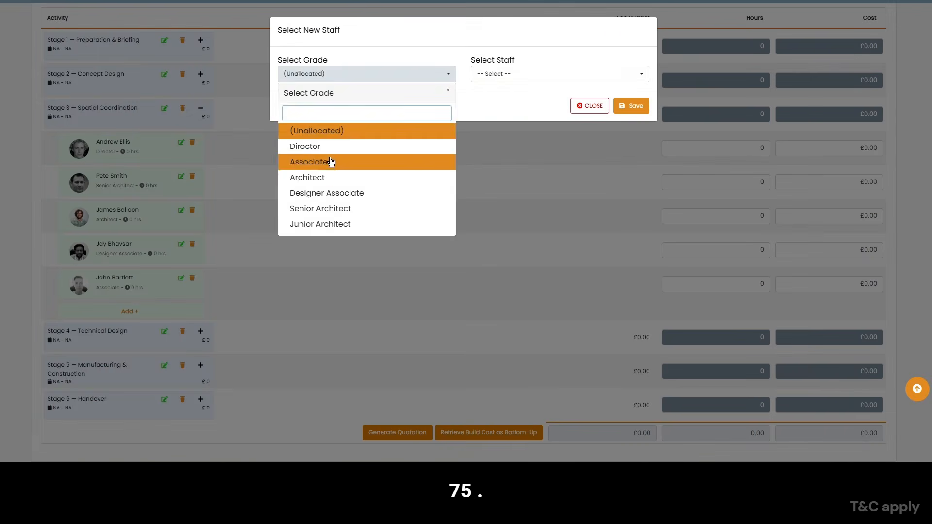
click(323, 225)
click(201, 108)
- Expand Stage 4 — Technical Design and assign the Director-grade staff member to it
click(200, 331)
scroll(201, 330, down, 1)
click(130, 346)
click(364, 74)
click(306, 146)
click(529, 74)
click(520, 146)
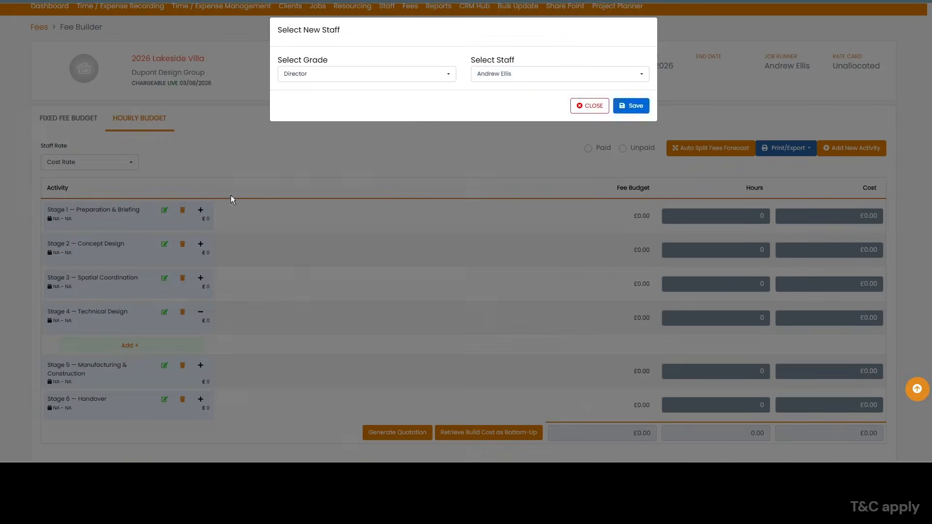
click(529, 74)
click(520, 146)
click(631, 105)
- Assign the Senior Architect and Architect staff members to Stage 4 — Technical Design
scroll(204, 321, down, 1)
click(129, 345)
click(379, 75)
click(315, 178)
click(539, 74)
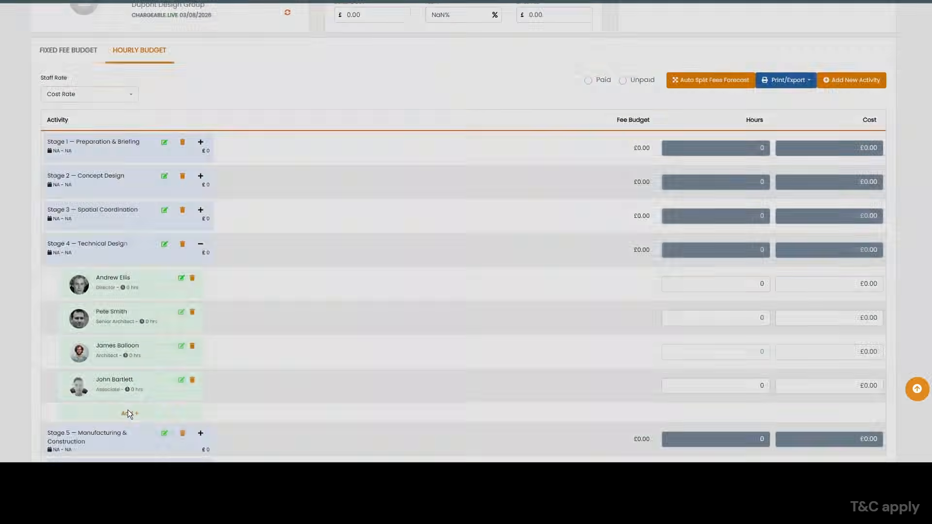
- Assign the Associate, Designer Associate and Junior Architect staff members to Stage 4 — Technical Design
click(630, 105)
scroll(202, 350, down, 2)
click(129, 346)
click(365, 74)
click(319, 225)
click(631, 105)
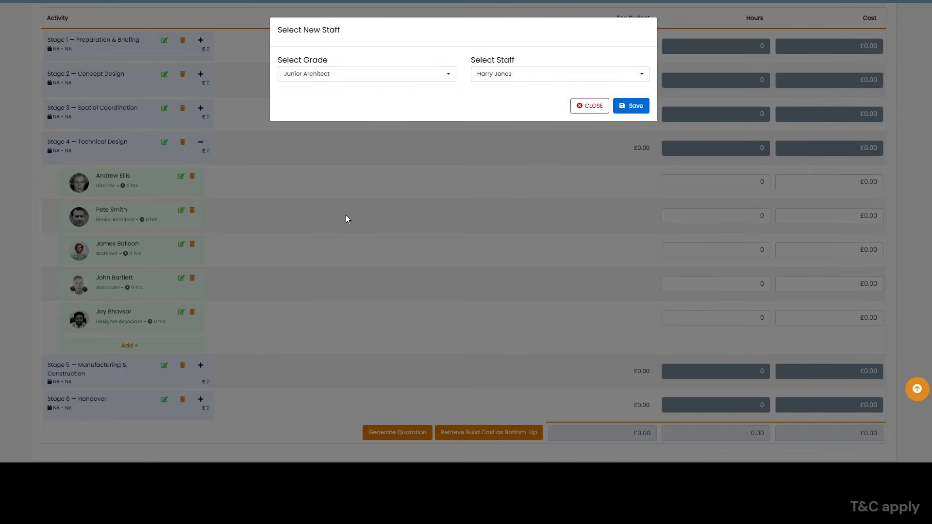
- Collapse Stage 4, expand Stage 5 — Manufacturing & Construction and assign the Director-grade staff member to Stage 5
click(200, 142)
click(201, 365)
click(130, 379)
click(364, 74)
click(311, 147)
click(631, 105)
- Assign the Senior Architect staff member to Stage 5 — Manufacturing & Construction
click(129, 414)
click(364, 73)
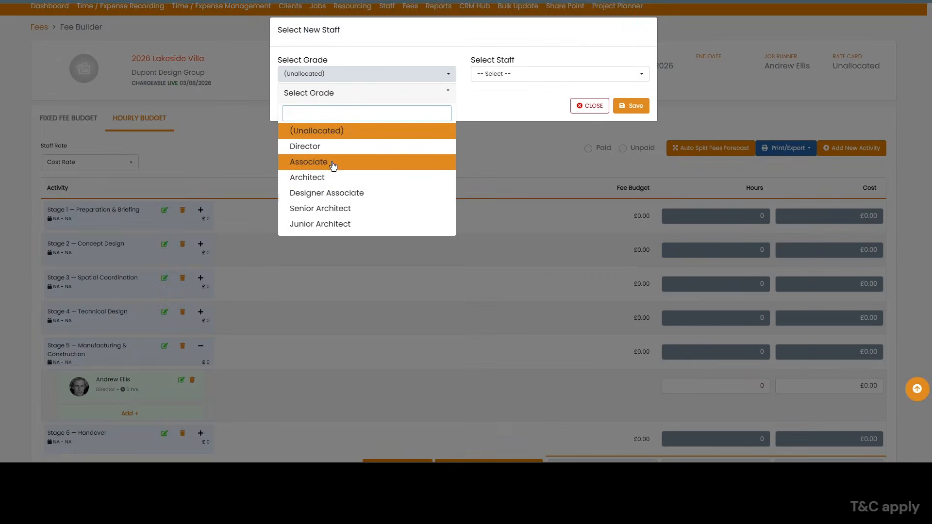
click(322, 209)
click(631, 105)
scroll(204, 349, down, 1)
- Assign the Architect, Associate and Junior Architect to Stage 5, and the Senior Architect and Architect to Stage 6 — Handover
click(129, 379)
click(364, 73)
click(129, 413)
click(364, 72)
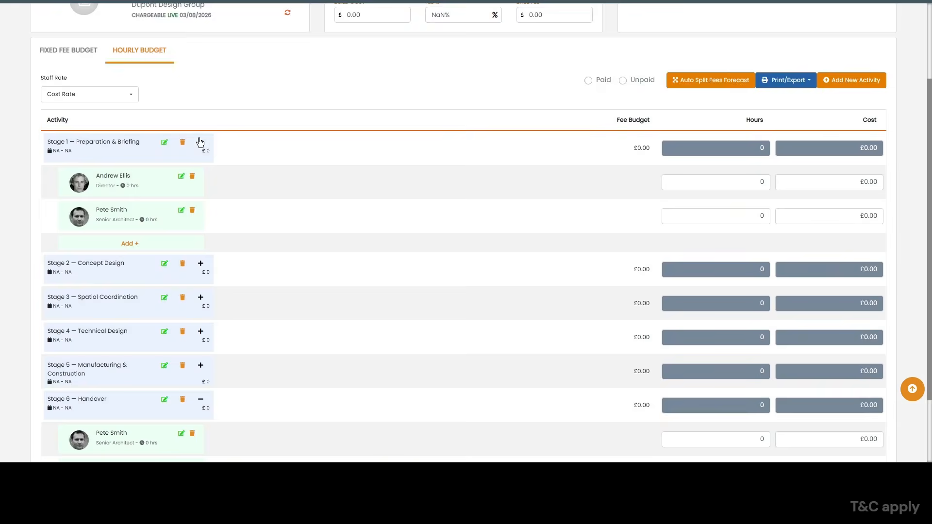
- Expand Stages 2 to 5 of the hourly budget so their assigned staff rows are open for entry
scroll(201, 179, down, 2)
click(200, 178)
scroll(201, 203, down, 3)
click(201, 225)
scroll(209, 272, down, 4)
scroll(211, 301, down, 1)
click(201, 246)
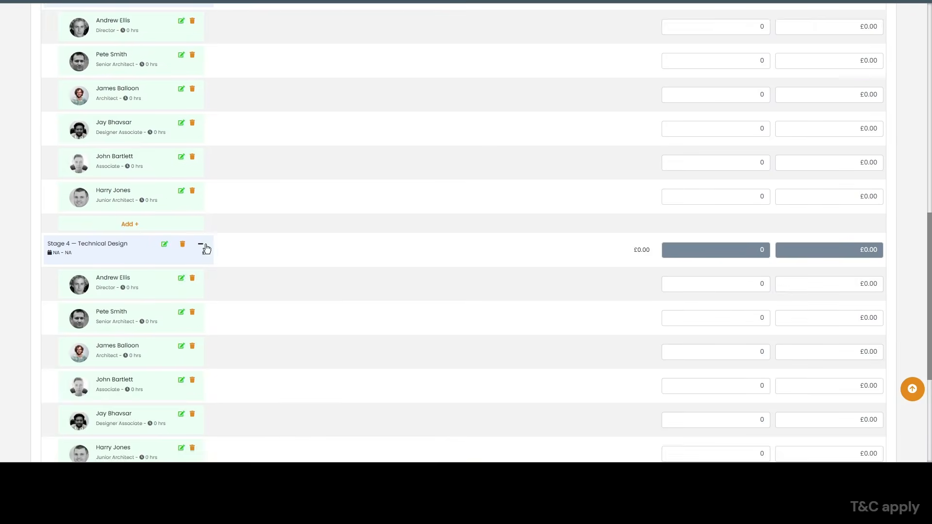
scroll(203, 272, down, 4)
click(202, 309)
scroll(252, 268, down, 4)
scroll(251, 268, up, 10)
scroll(252, 268, up, 10)
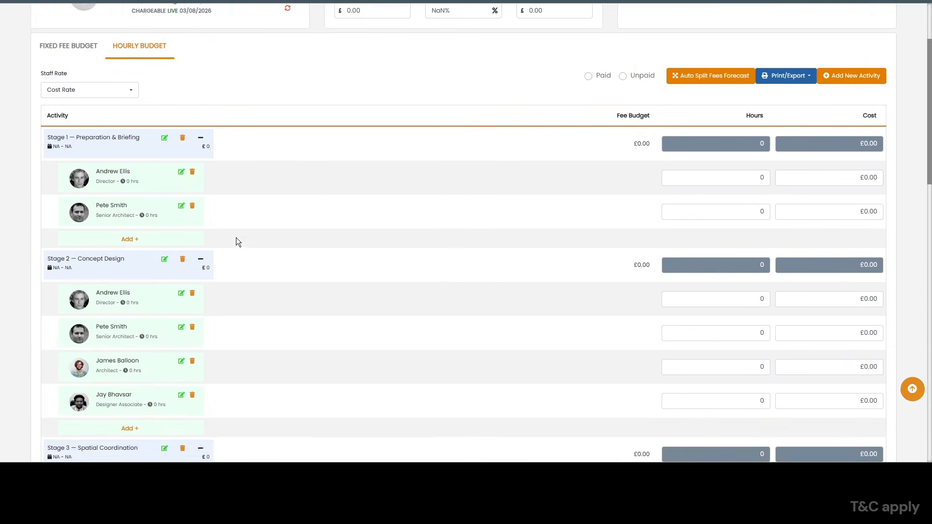
- Try budgeting the Director in Stage 1 with 10 hours and alternatively with a cost of 15000
drag(754, 289, 778, 281)
text(10)
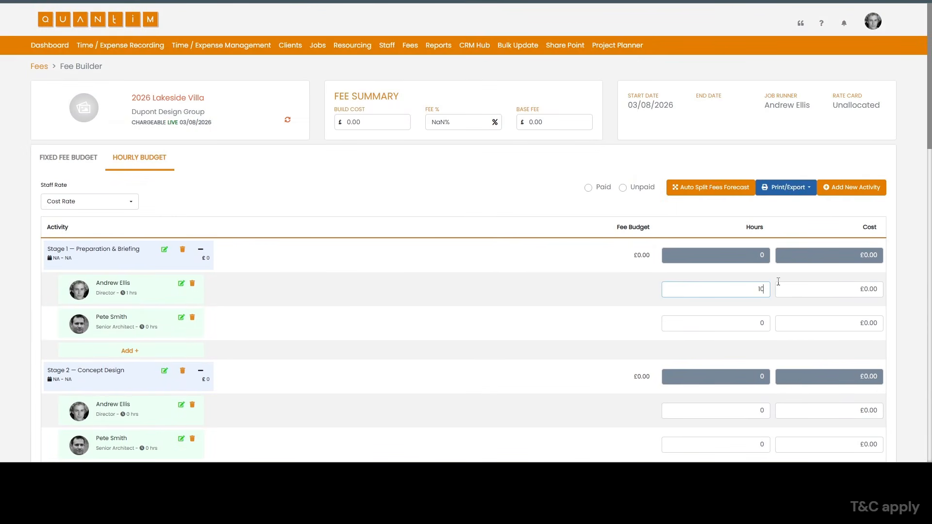
key(Tab)
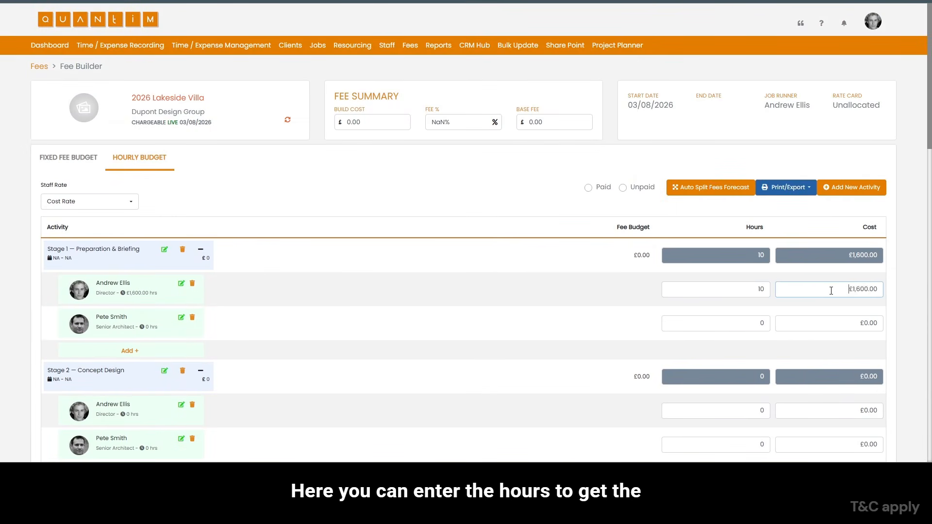
text(15000)
click(884, 281)
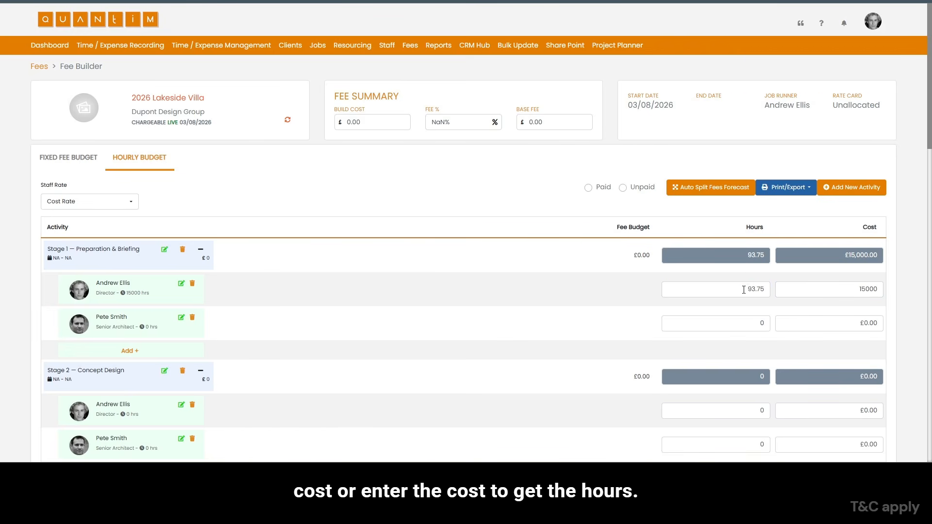
- Set the Stage 1 hours to 10 for the Director and 15 for the Senior Architect
drag(743, 290, 790, 290)
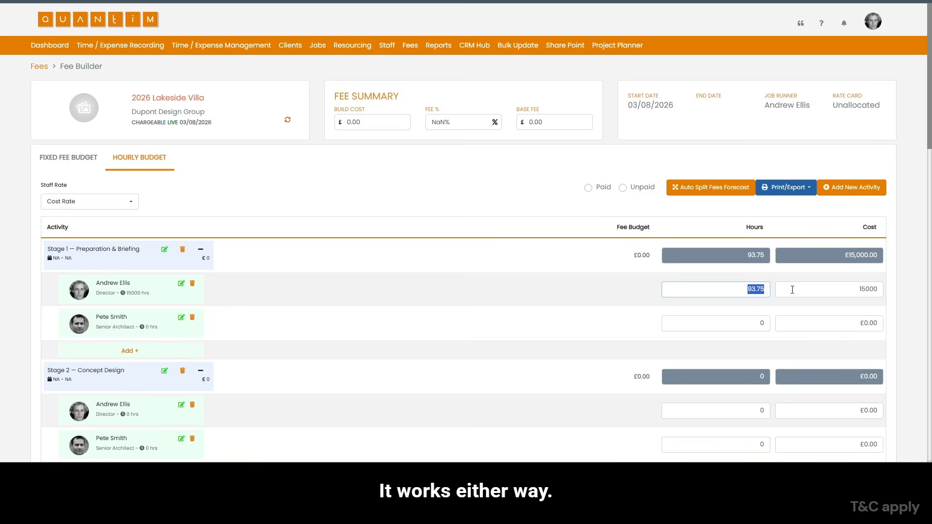
text(10)
click(792, 290)
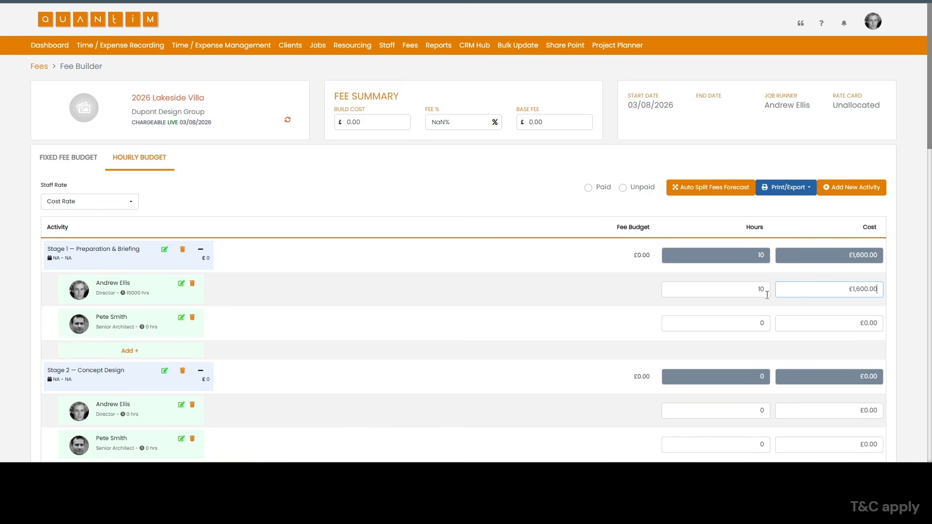
click(764, 323)
text(15)
key(Tab)
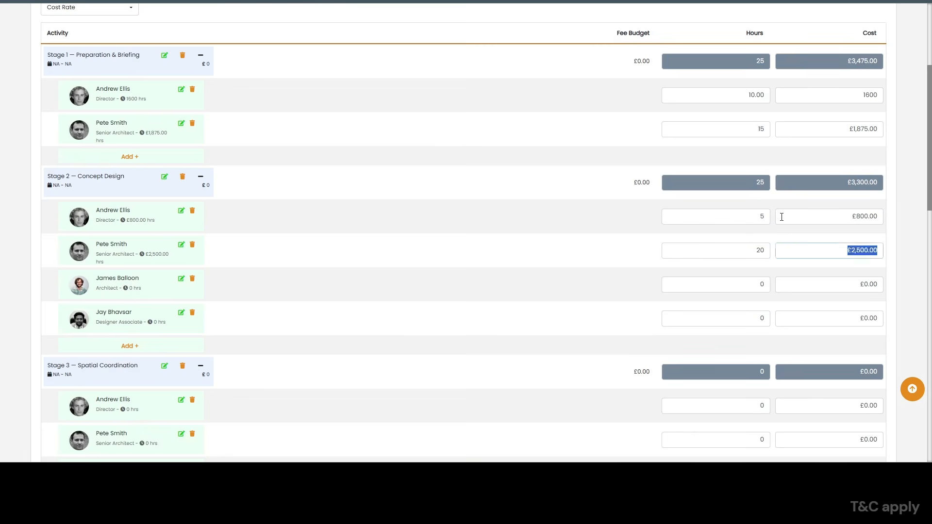
- Set the Stage 2 hours to 5 for the Director, 20 Senior Architect, 40 Architect and 40 Designer Associate
key(Tab)
text(40)
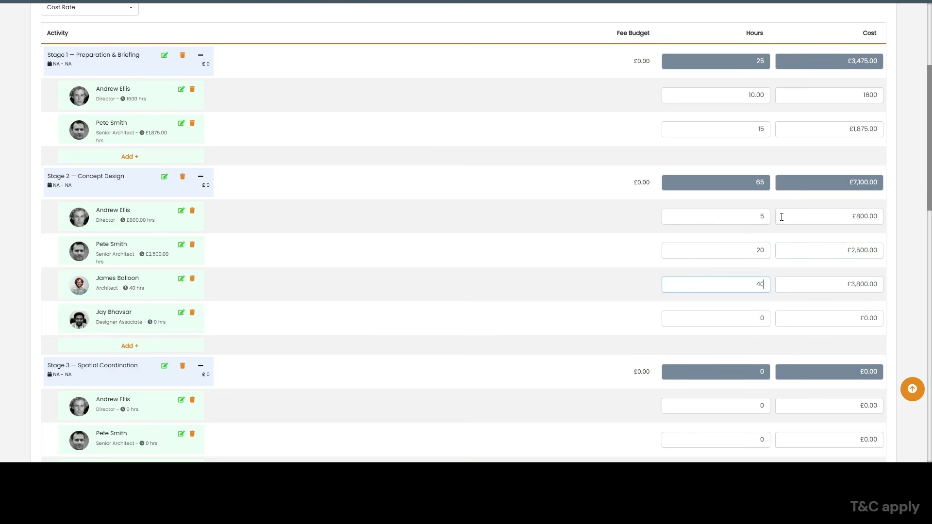
key(Tab)
key(Tab)
text(40)
key(Tab)
key(Tab)
- Set the Stage 3 hours to 5 for the Director, 20 for the Senior Architect and 50 for the Architect
scroll(780, 160, down, 5)
text(5)
key(Tab)
key(Tab)
text(20)
key(Tab)
key(Tab)
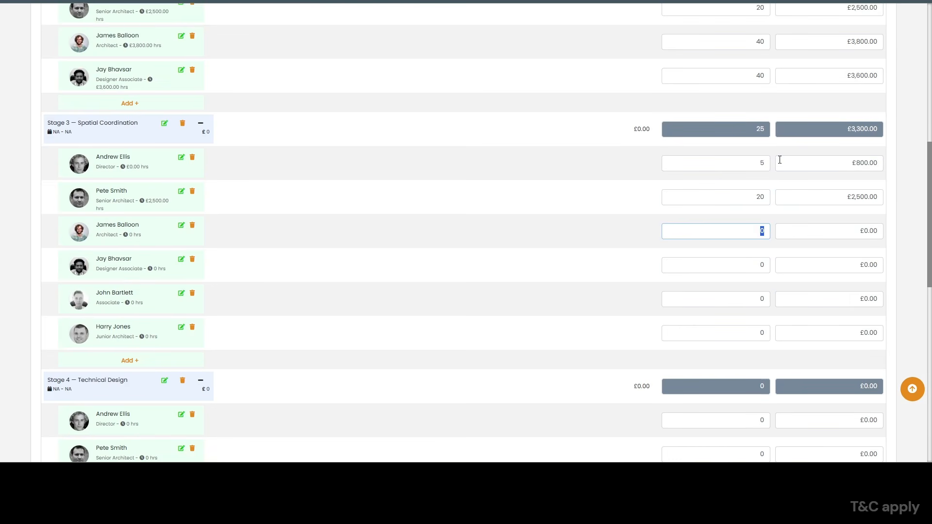
- Set the Stage 3 hours to 30 for the Designer Associate and 40 for the Associate, and remove the Junior Architect from the stage
key(Tab)
key(Tab)
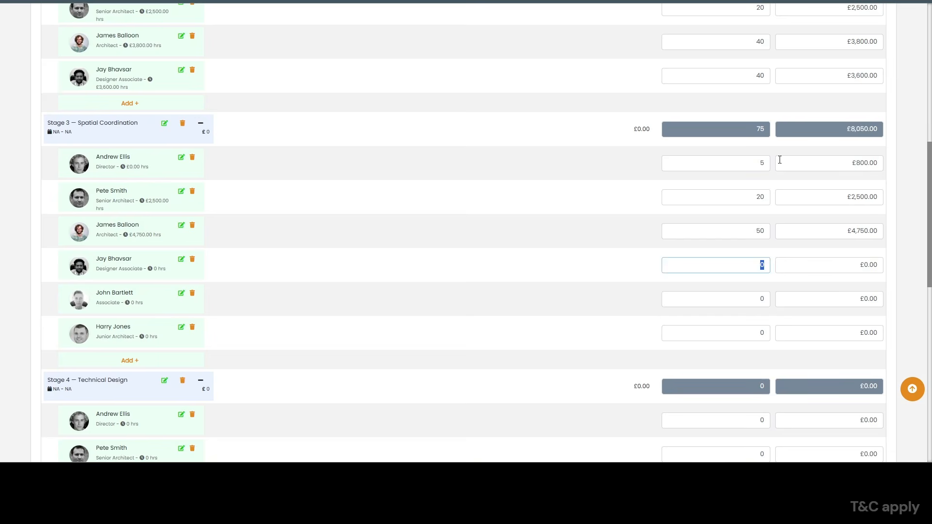
text(30)
key(Tab)
key(Tab)
text(40)
- Set the Stage 4 hours to 5 for the Director, 20 for the Senior Architect and 50 for the Architect
key(Tab)
scroll(390, 213, down, 5)
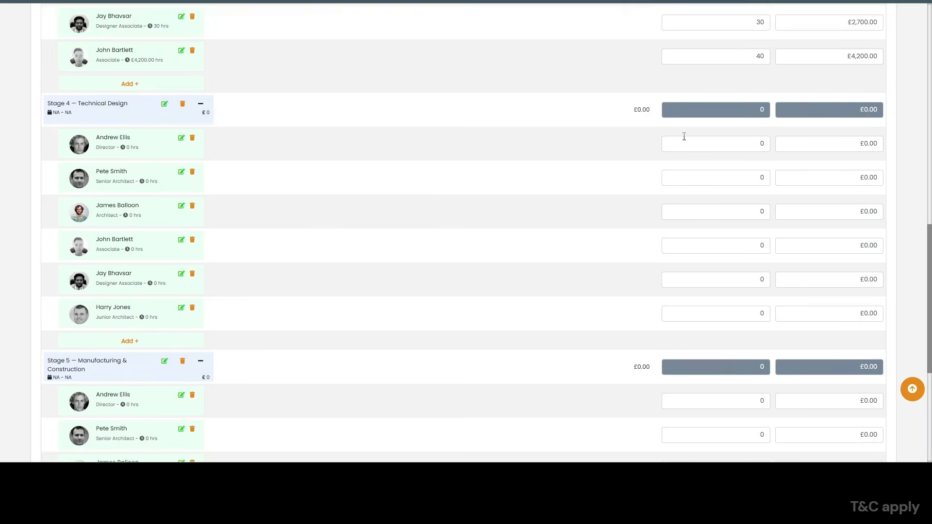
scroll(684, 137, down, 1)
click(732, 94)
text(5)
key(Tab)
key(Tab)
text(20)
- Set the Stage 4 hours to 40 for the Associate and 30 for the Designer Associate
key(Tab)
key(Tab)
text(50)
key(Tab)
key(Tab)
key(Tab)
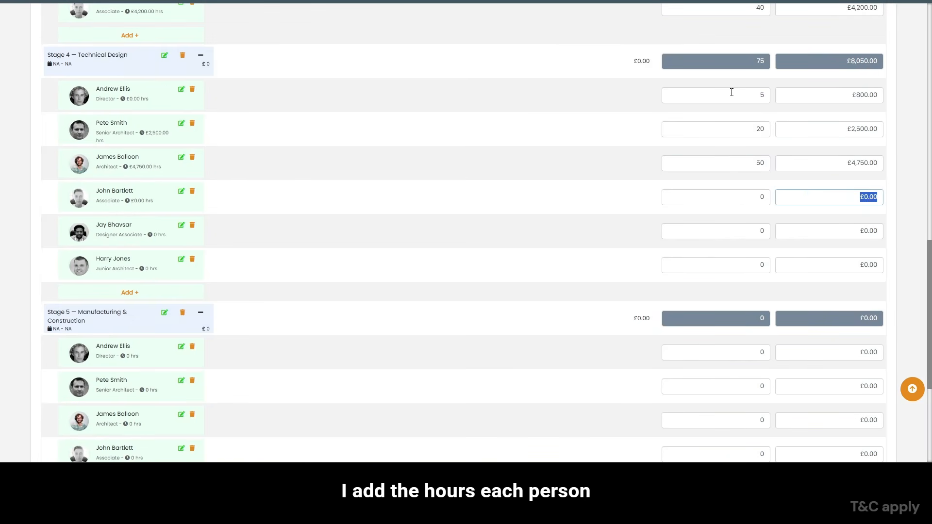
drag(755, 197, 778, 197)
text(40)
- Set the Stage 4 hours to 25 Senior Architect, 80 Architect, 60 Associate, 20 Designer Associate and 60 Junior Architect
key(Tab)
key(Tab)
text(30)
key(Tab)
mouse_move(766, 165)
mouse_down()
mouse_move(756, 166)
mouse_move(769, 197)
mouse_up()
text(8060)
drag(755, 230, 776, 228)
text(20)
drag(758, 265, 770, 265)
text(60)
- Set the Stage 5 hours to 5 Director, 30 Senior Architect, 60 Architect, 40 Associate and 40 Junior Architect
key(Tab)
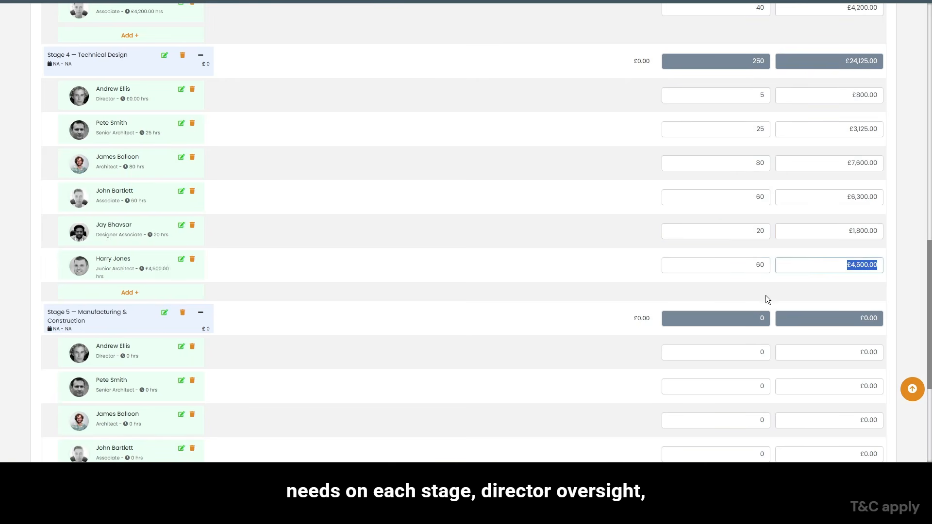
scroll(765, 296, down, 3)
drag(757, 206, 788, 206)
text(5)
key(Tab)
key(Tab)
text(30)
key(Tab)
key(Tab)
text(60)
- Set the Stage 6 — Handover hours to 10 for the Senior Architect and 15 for the Architect
key(Tab)
key(Tab)
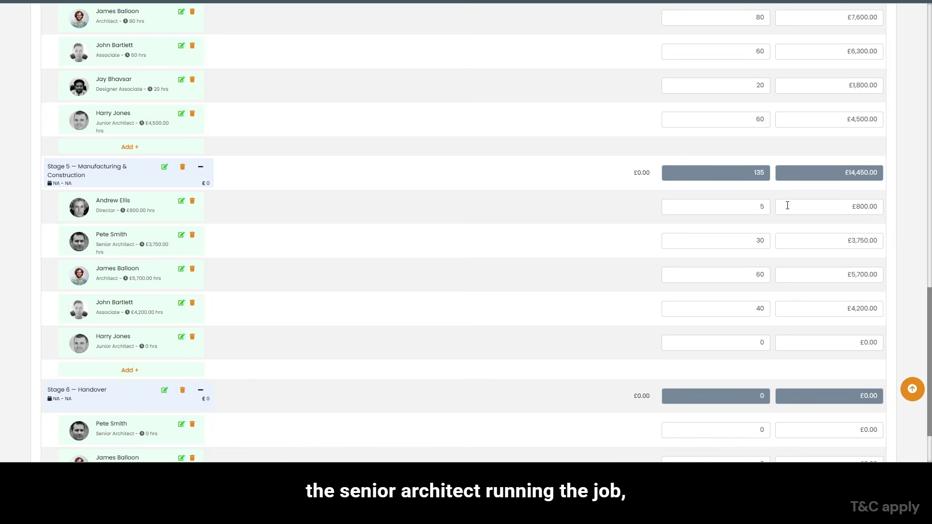
text(40)
scroll(729, 311, down, 2)
drag(757, 342, 771, 352)
text(10)
key(Tab)
key(Tab)
text(15)
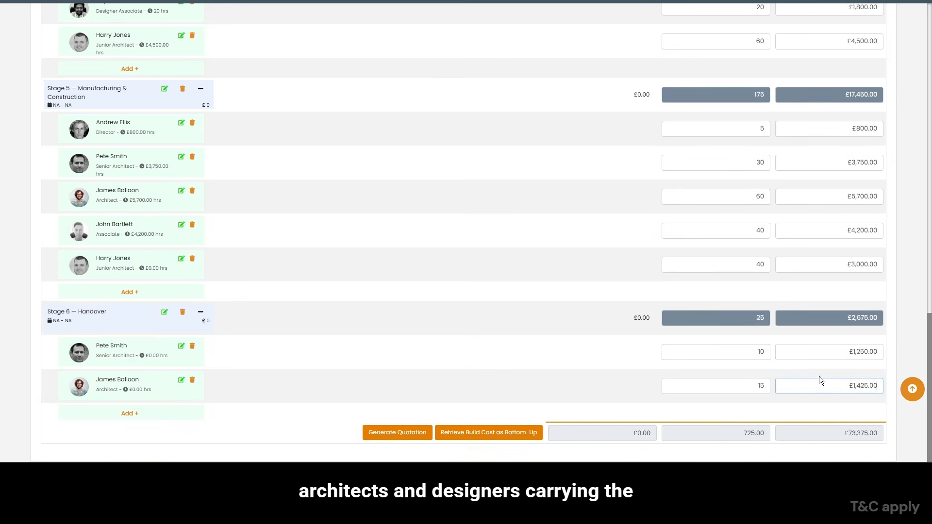
- Assign the Junior Architect staff member to Stage 6 — Handover and budget 10 hours for them
click(130, 414)
click(522, 74)
click(520, 101)
click(631, 105)
drag(757, 386, 770, 386)
text(10)
click(543, 384)
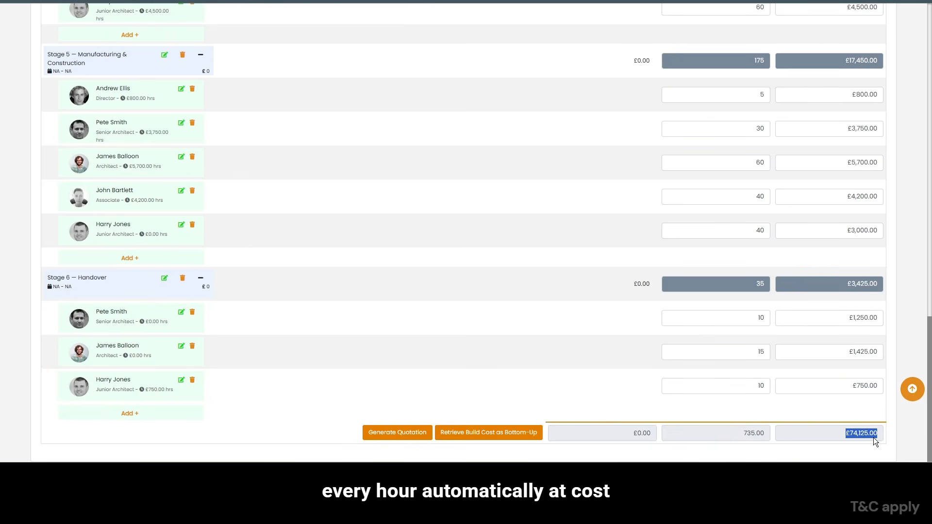
- Switch the hourly budget's staff rate to Charge Out Rate and check the total cost
click(481, 286)
scroll(480, 287, up, 10)
scroll(480, 287, up, 8)
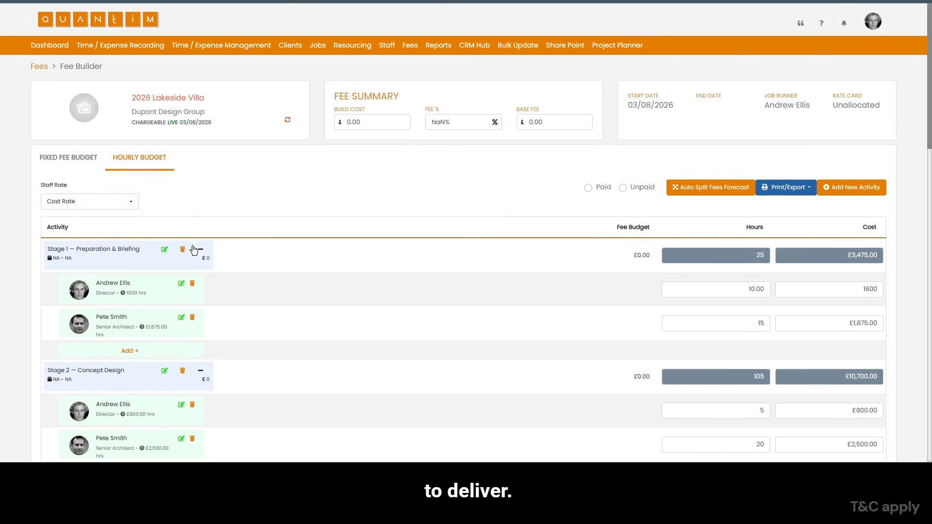
click(114, 204)
click(108, 236)
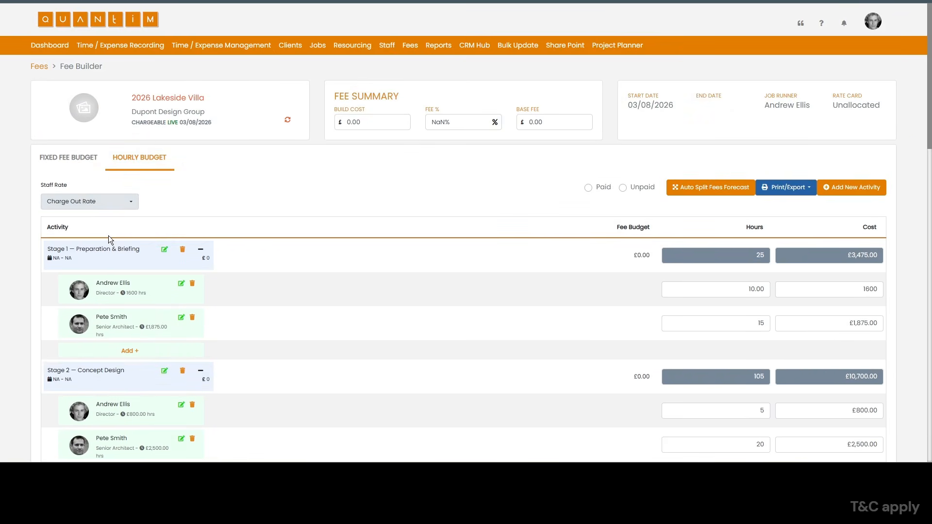
scroll(615, 266, down, 1)
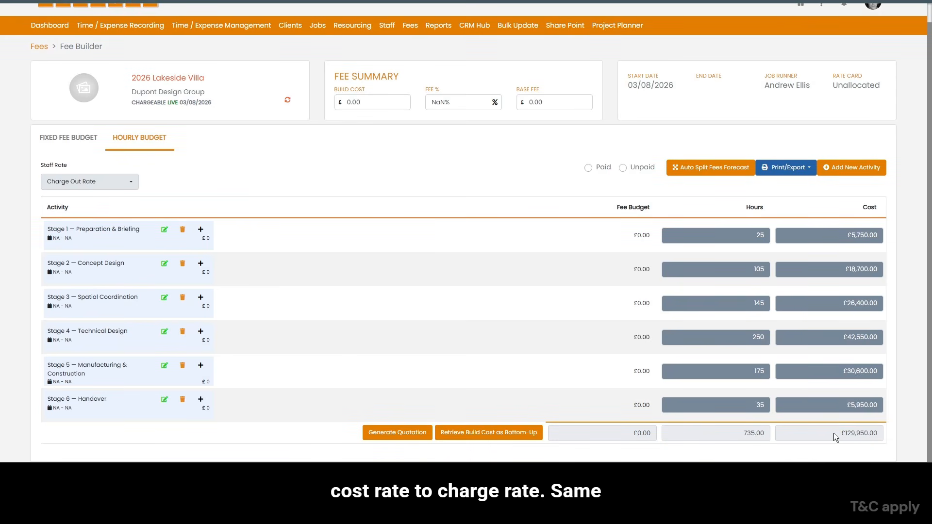
drag(834, 433, 871, 433)
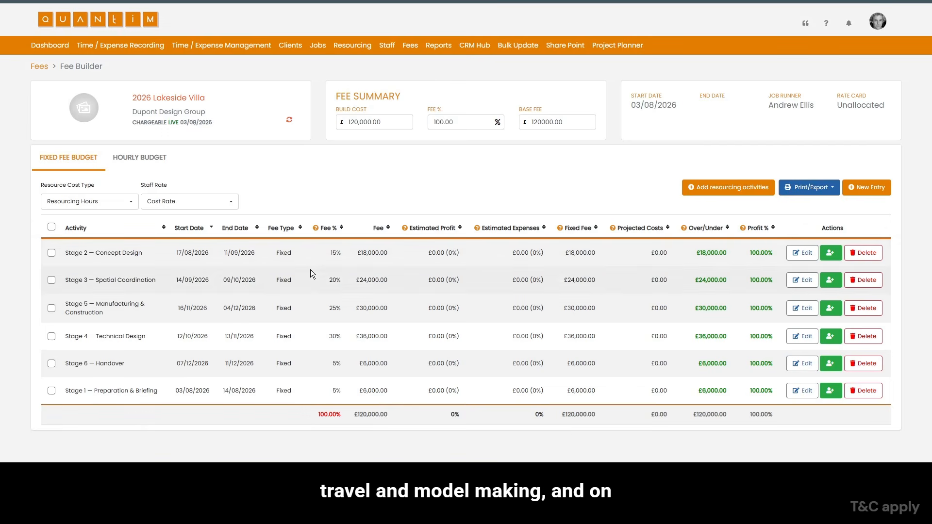
- On the fixed fee budget, set the staff rate to Charge Out Rate and the resource cost type to Resourcing Fee Quote
drag(315, 414, 342, 416)
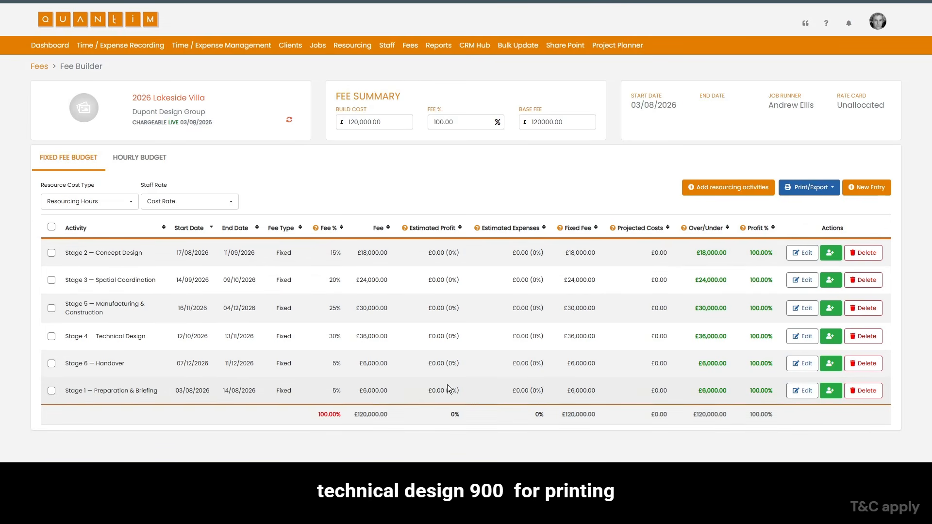
click(189, 201)
click(192, 238)
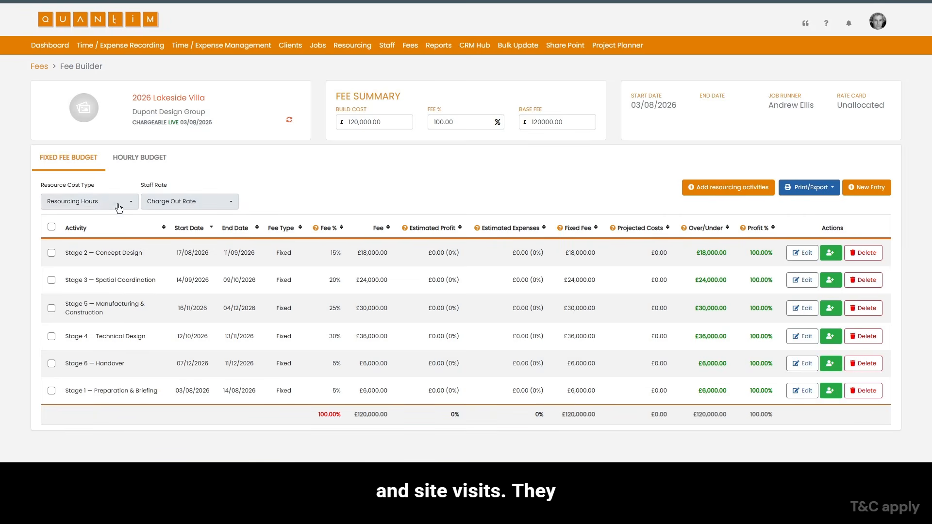
click(119, 207)
click(116, 238)
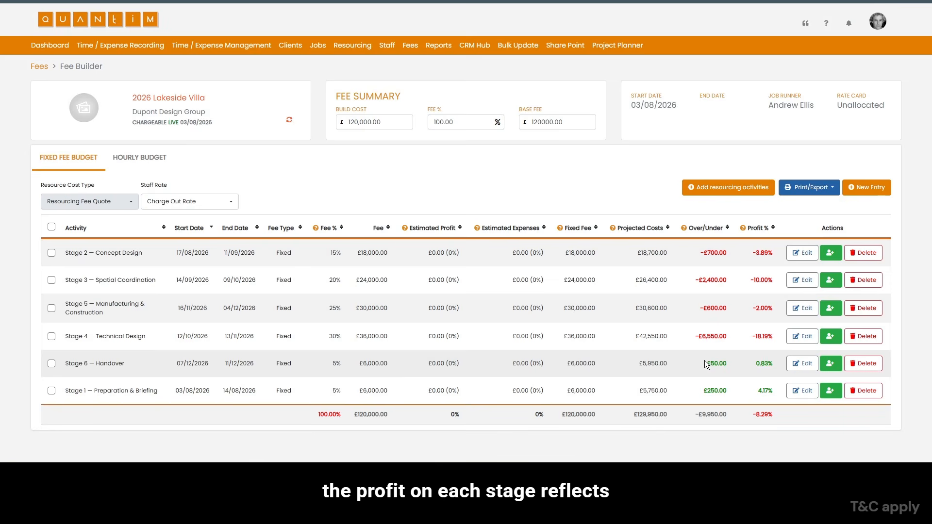
- Compare the Stage 2 — Concept Design fee with its over/under figure, and check what the Over/Under column represents
mouse_move(704, 241)
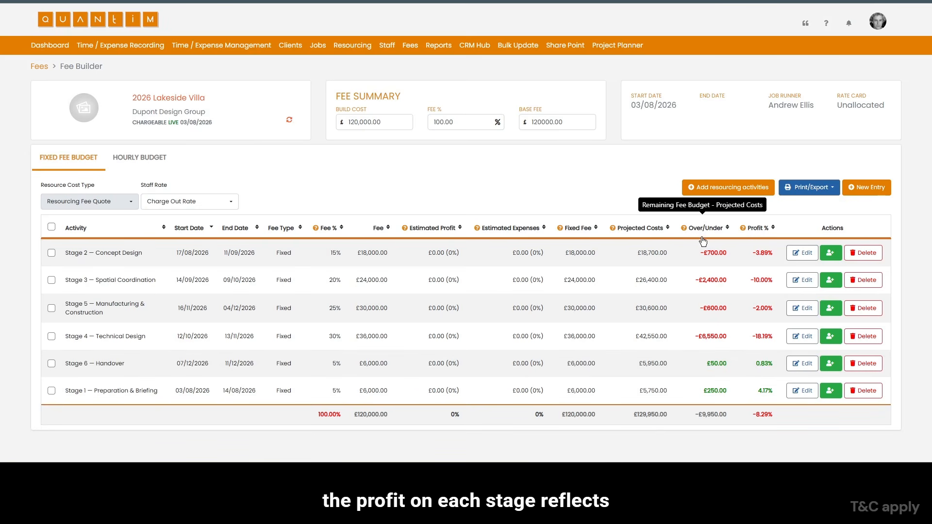
drag(636, 253, 752, 257)
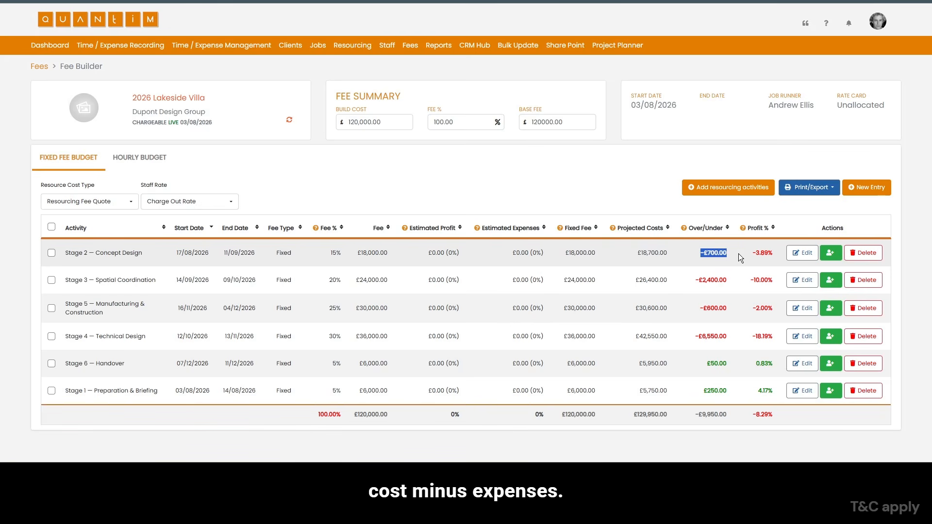
drag(357, 253, 400, 252)
drag(700, 251, 751, 256)
drag(357, 252, 389, 248)
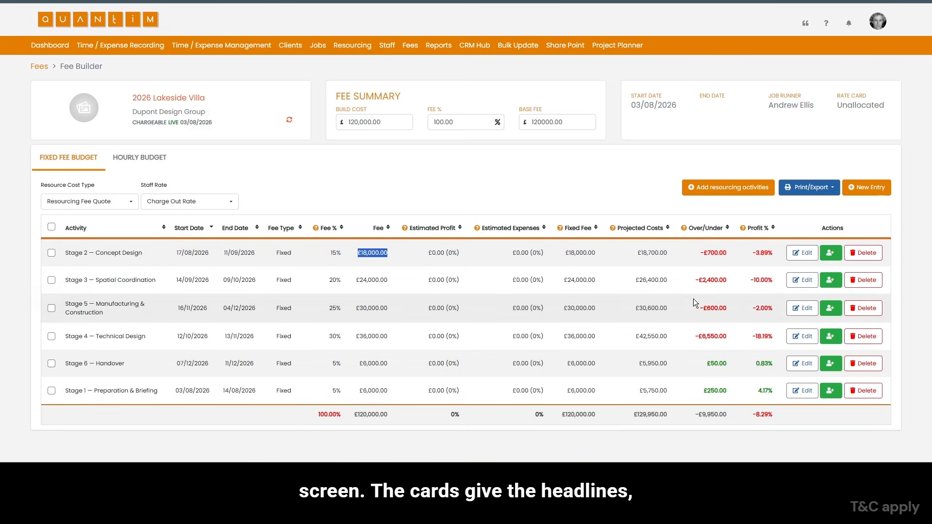
click(705, 280)
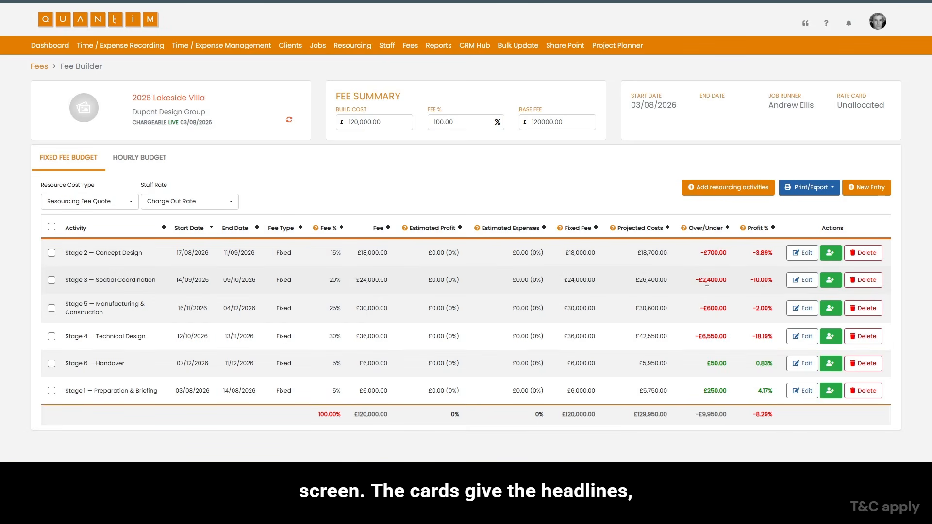
- Open the Stage 2 — Concept Design fee entry, inspect its fee amount and close it without saving
click(805, 254)
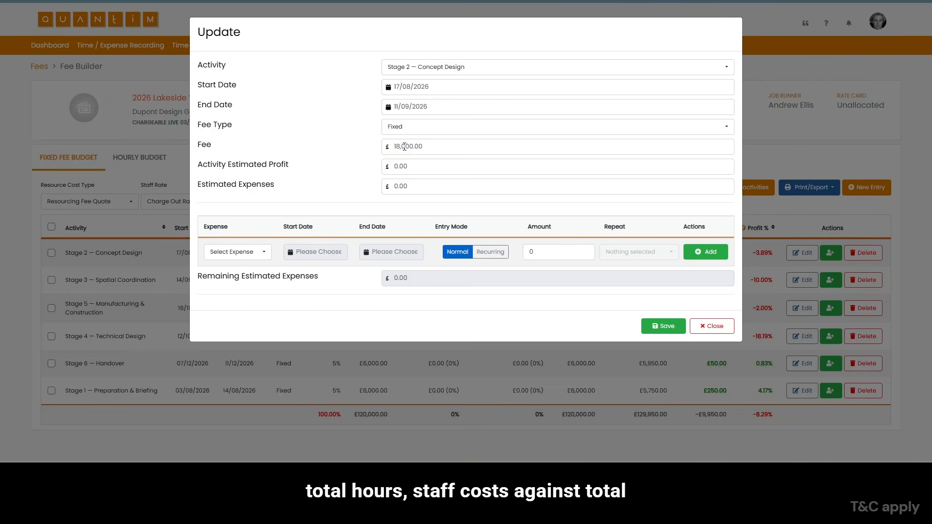
double_click(405, 147)
click(712, 325)
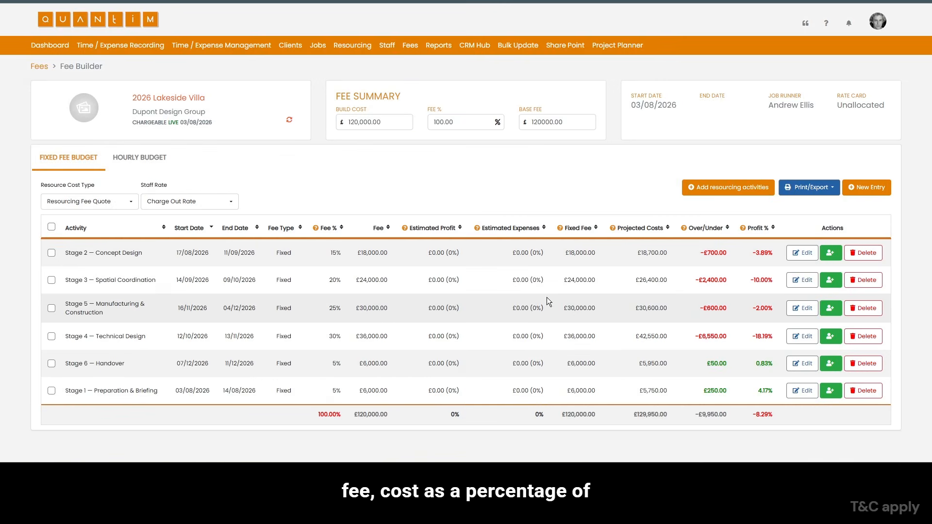
- In the hourly budget, expand Stage 1 — Preparation & Briefing and compare the stages' fee budgets with their charge-out costs
click(145, 164)
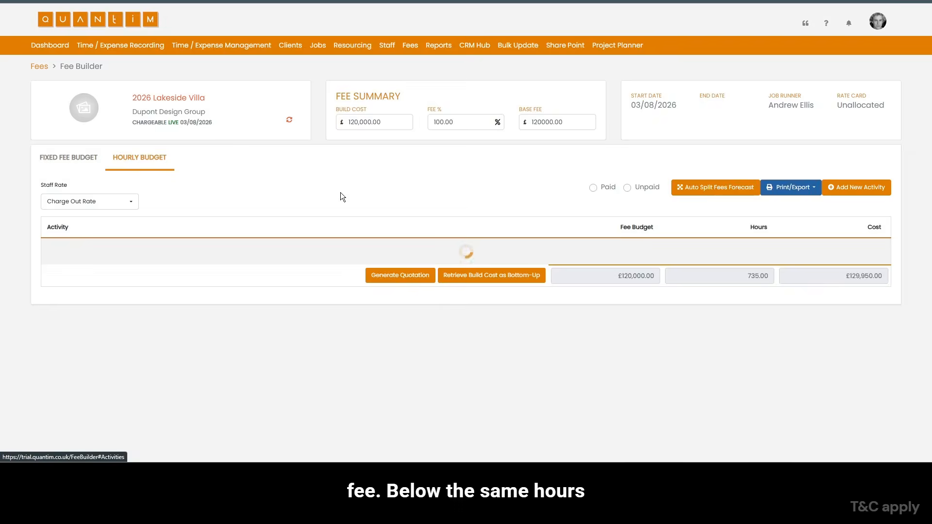
click(200, 250)
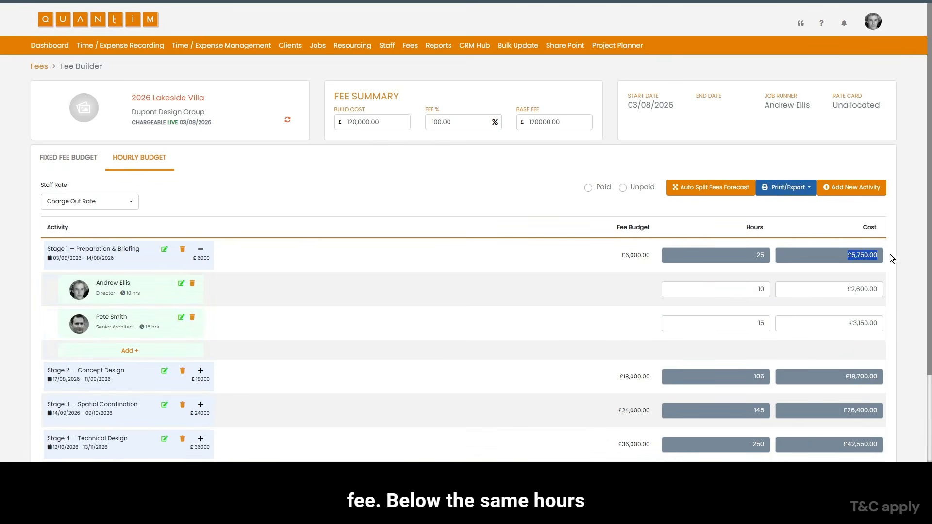
scroll(891, 257, down, 2)
double_click(641, 159)
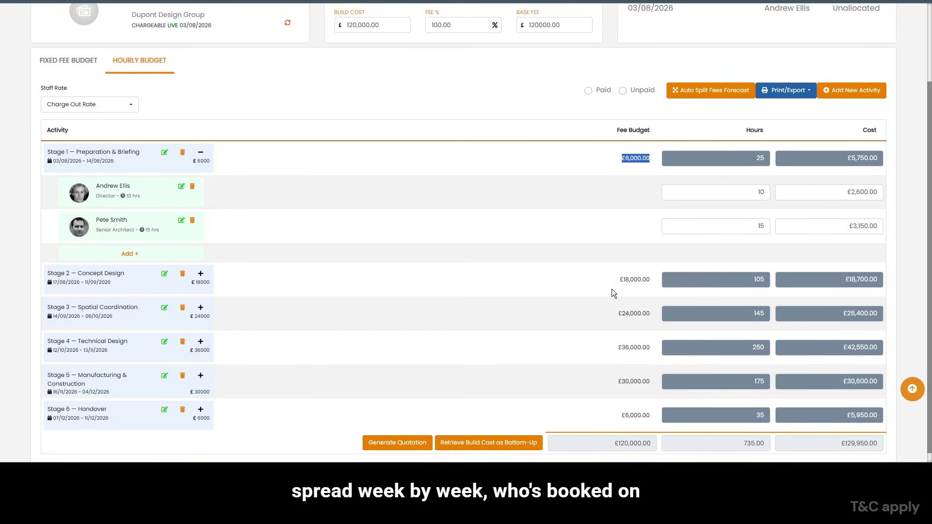
drag(650, 280, 618, 280)
drag(617, 314, 651, 314)
drag(617, 347, 651, 348)
click(859, 281)
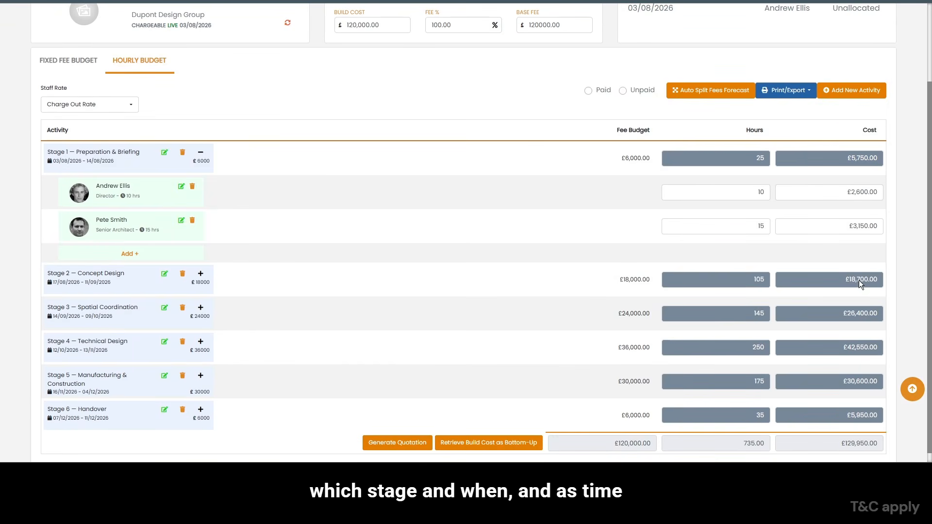
drag(620, 281, 650, 281)
scroll(268, 233, up, 2)
- Return to the fixed fee budget, review the Stage 2 — Concept Design entry's fee and expense details, and close it unsaved
click(69, 160)
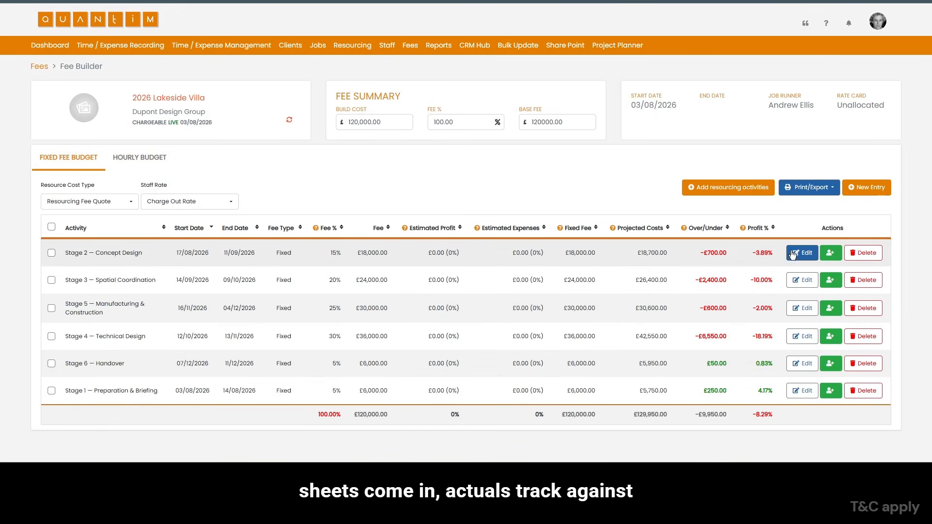
click(798, 255)
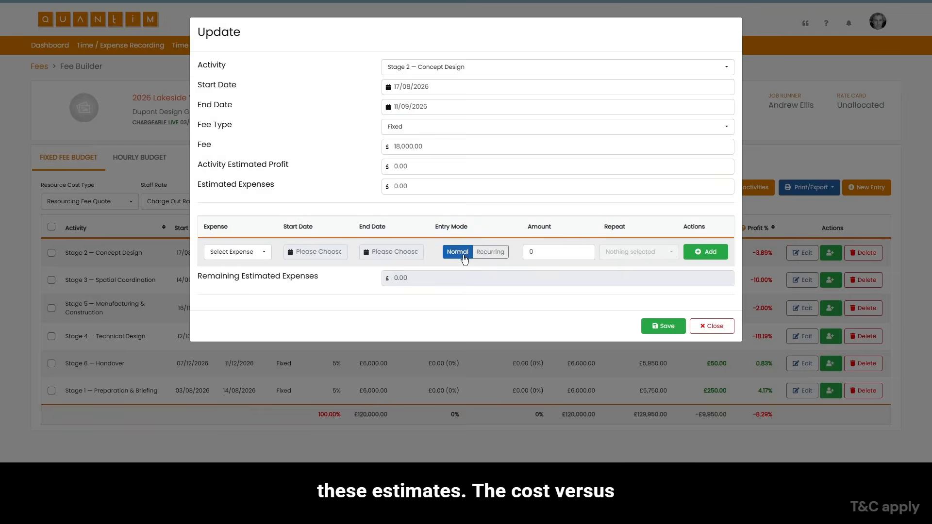
click(711, 325)
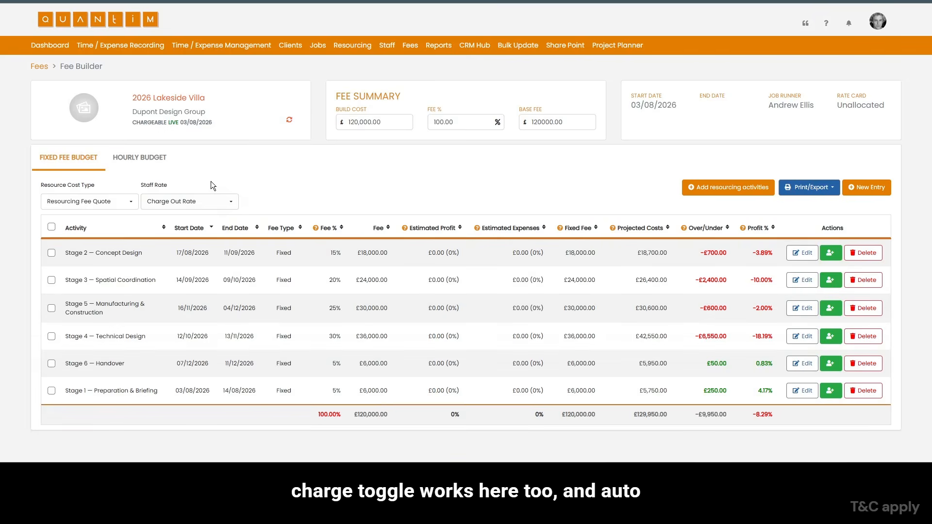
- Generate a quotation from the hourly budget and review its stage values, VAT and totals
click(139, 159)
scroll(575, 352, down, 1)
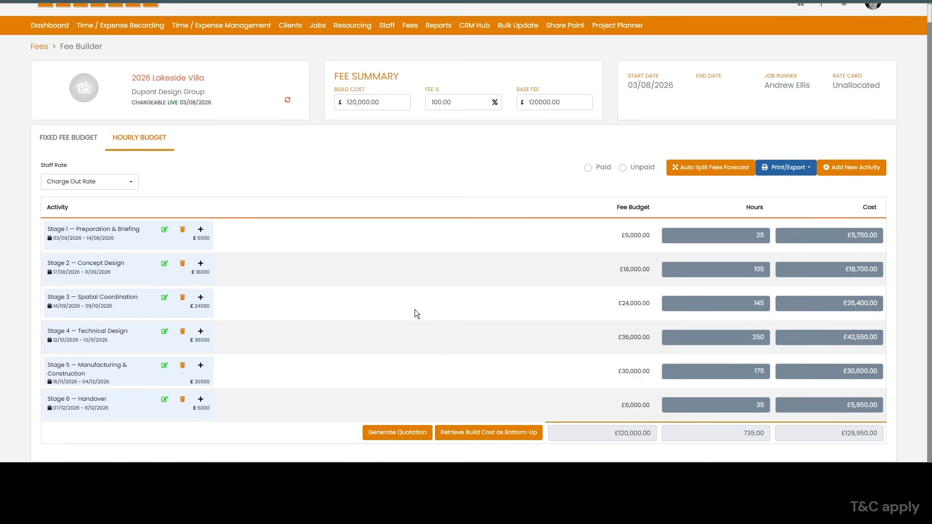
click(398, 432)
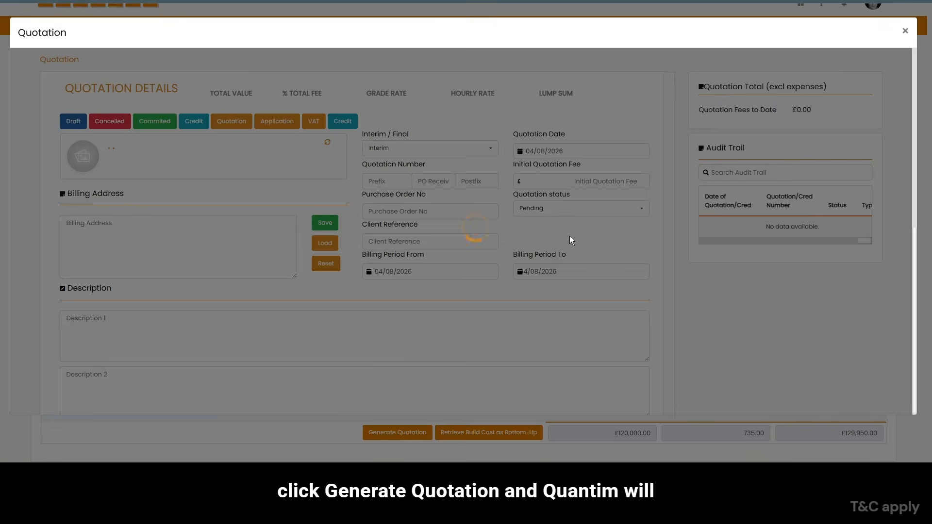
scroll(278, 199, down, 6)
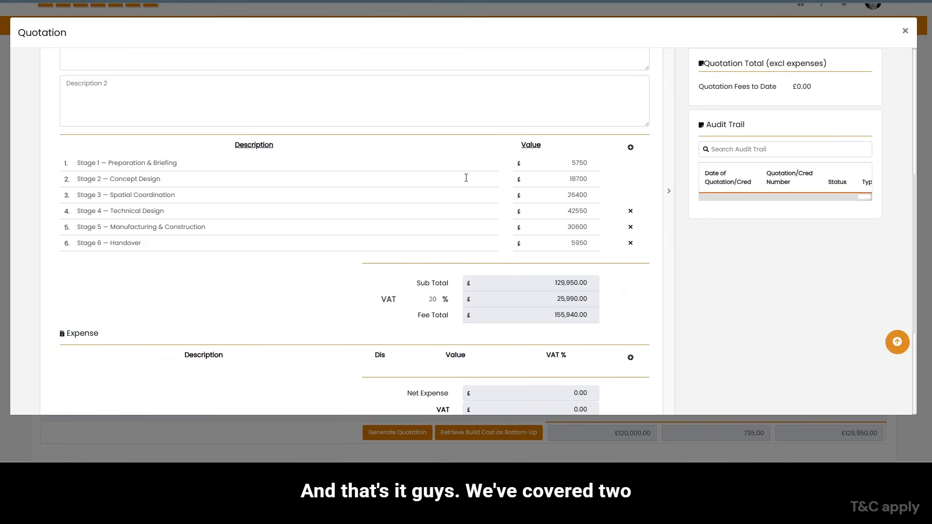
scroll(555, 257, down, 3)
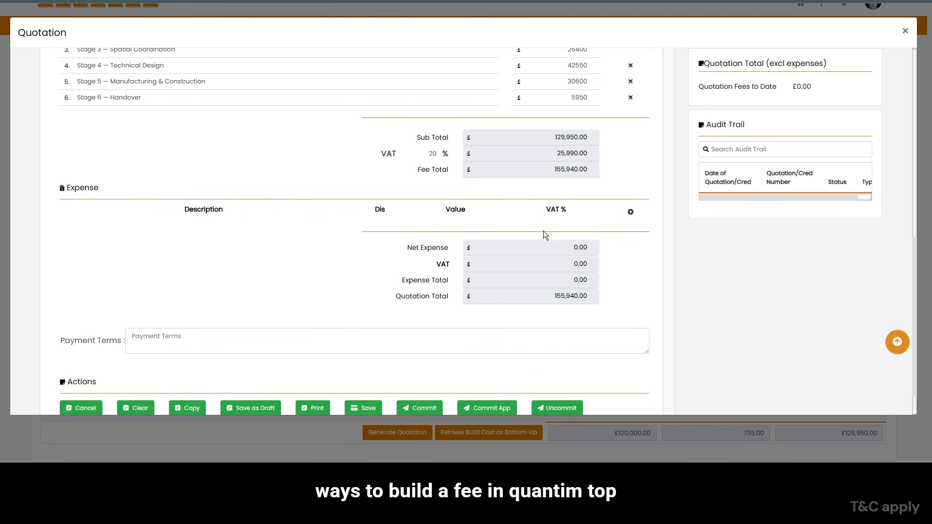
scroll(435, 221, down, 1)
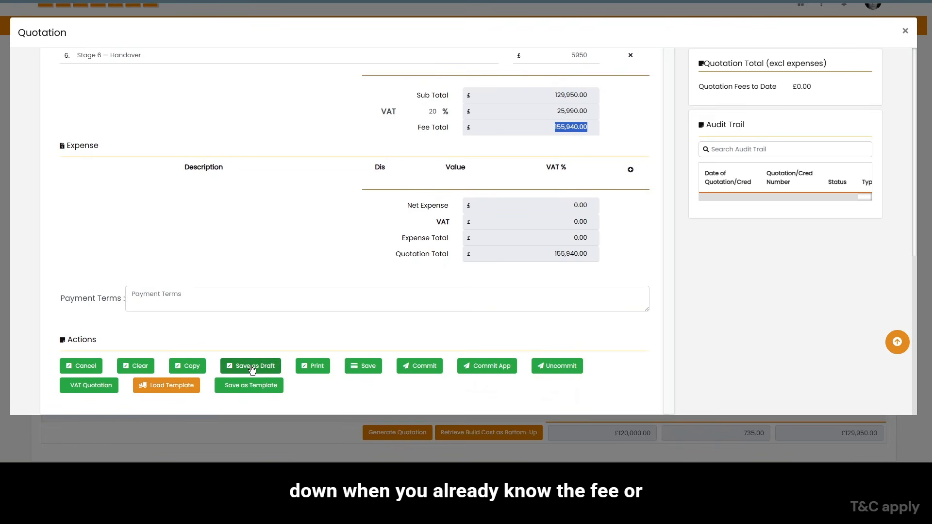
- Save the quotation as a draft and produce its printable report
click(271, 367)
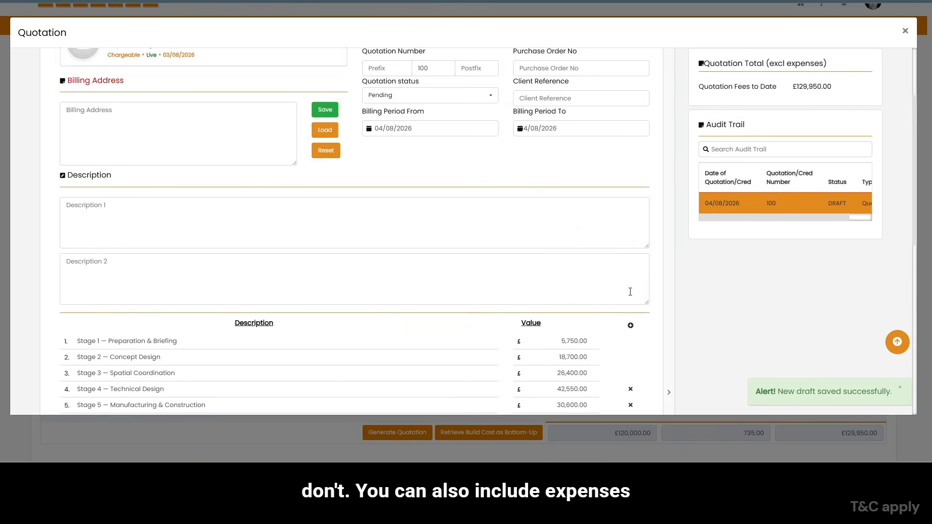
scroll(625, 280, down, 1)
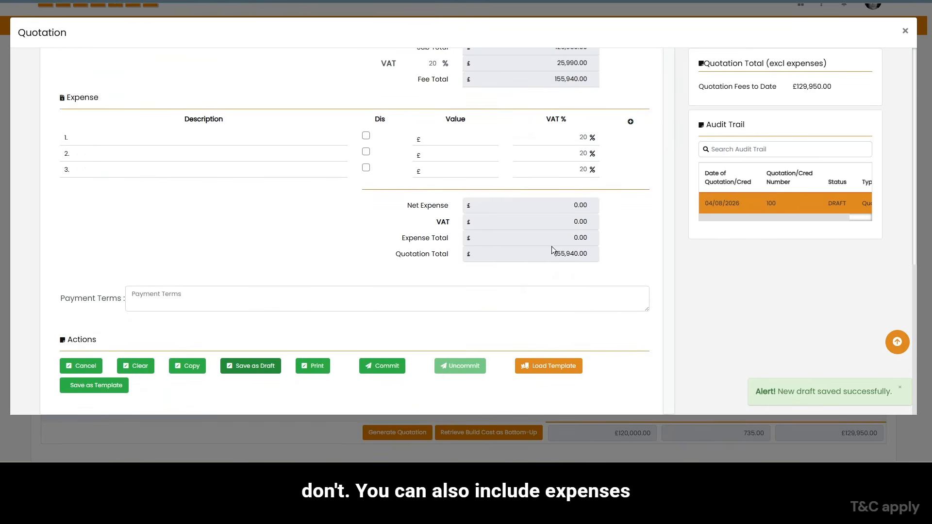
click(319, 370)
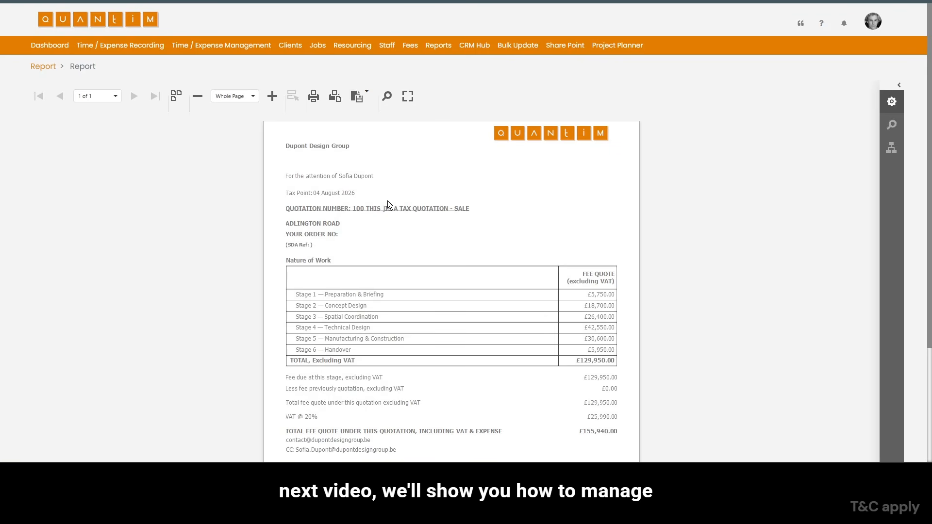
- Open the resourcing Gantt chart
mouse_move(354, 49)
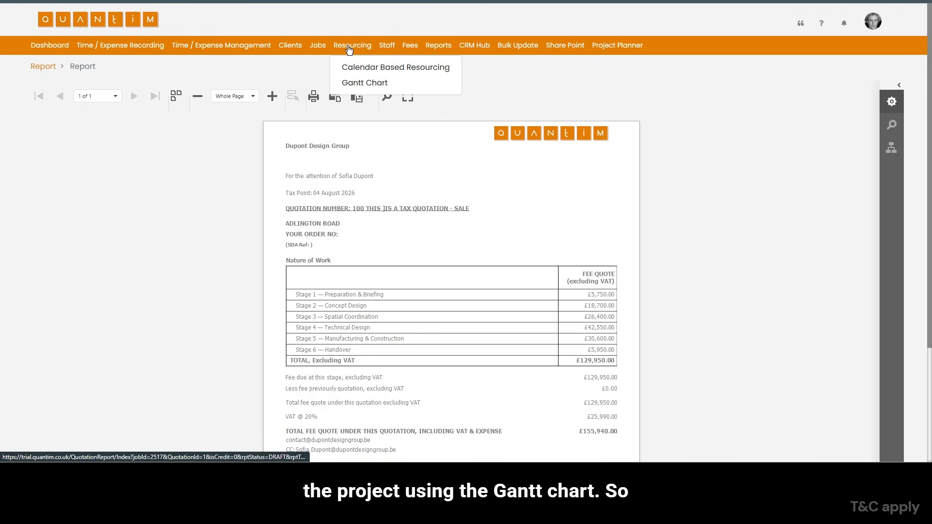
click(353, 83)
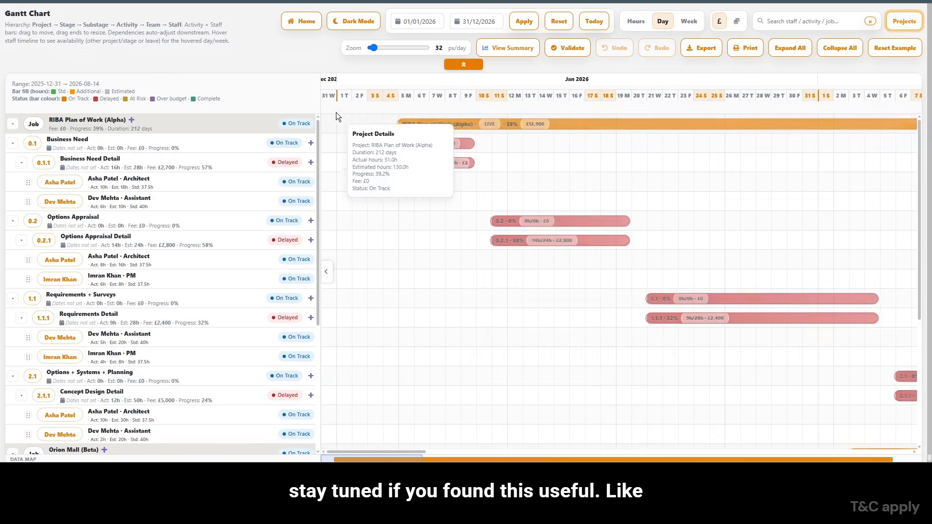